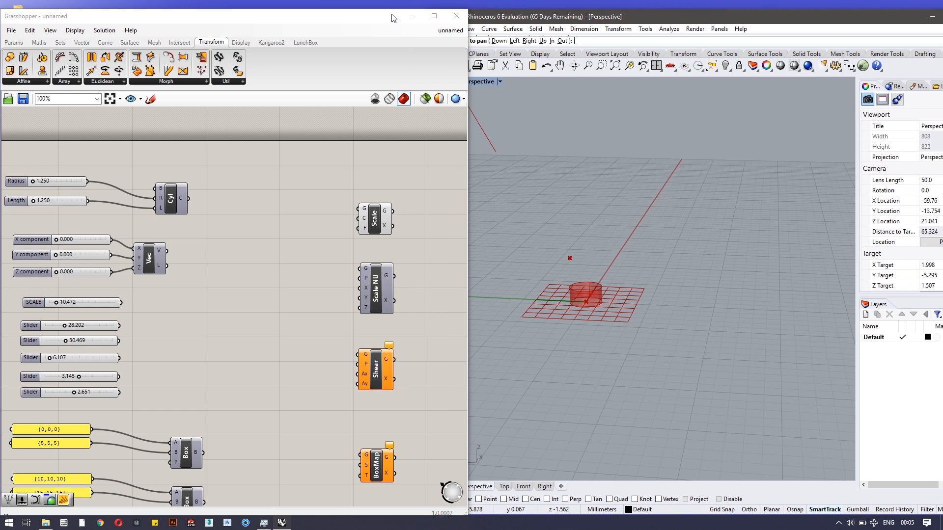
- Reposition the Grasshopper window beside the Rhino perspective viewport
left_click_drag(391, 17, 398, 9)
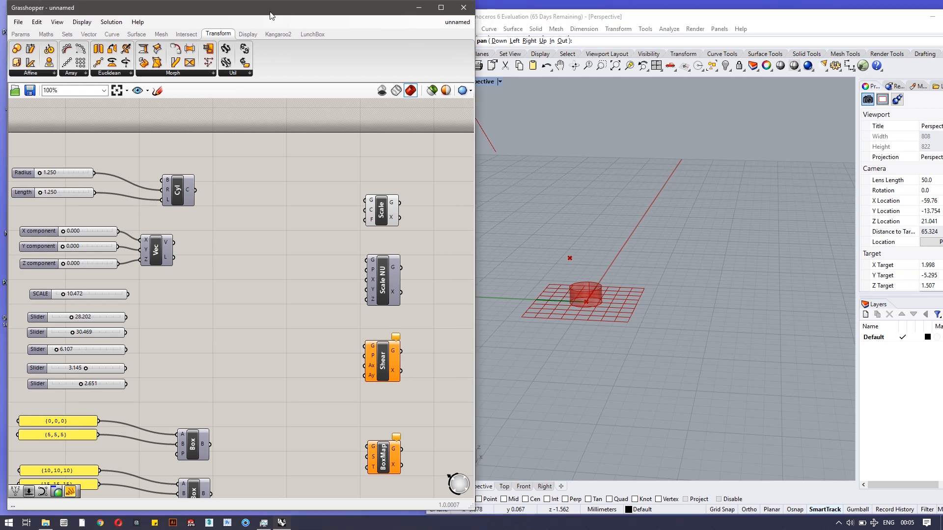
left_click_drag(240, 8, 234, 10)
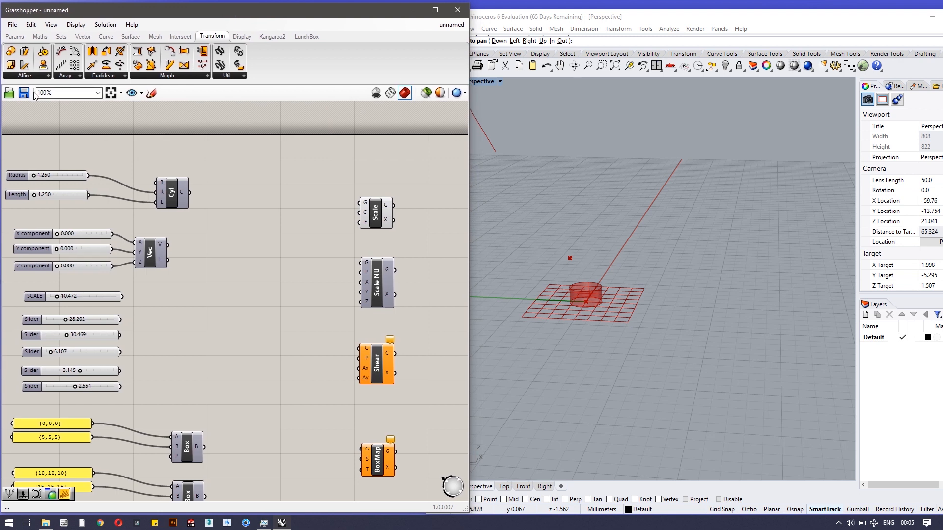
left_click(30, 76)
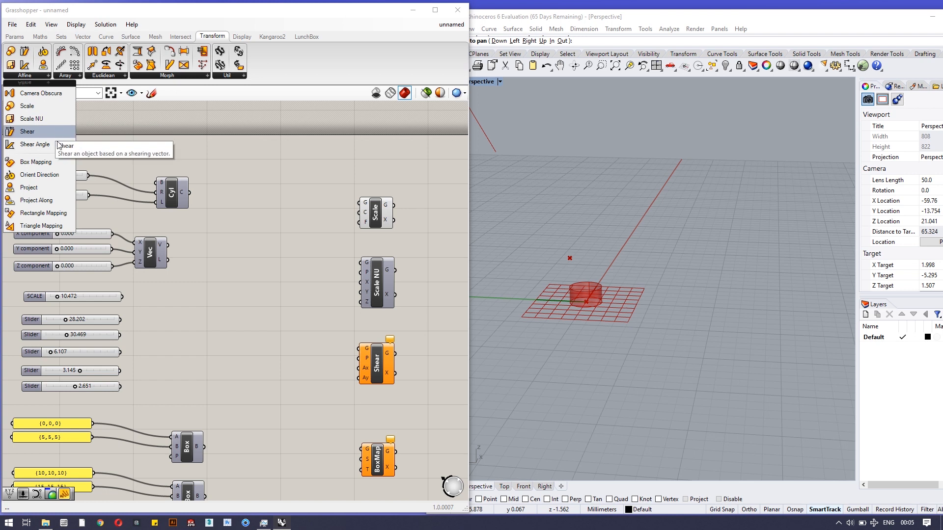
left_click_drag(110, 216, 287, 209)
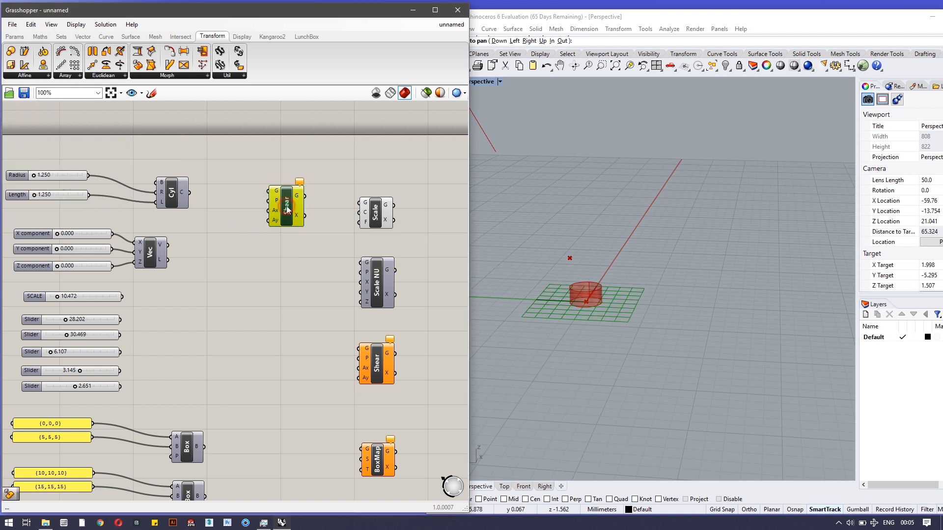
key("Delete")
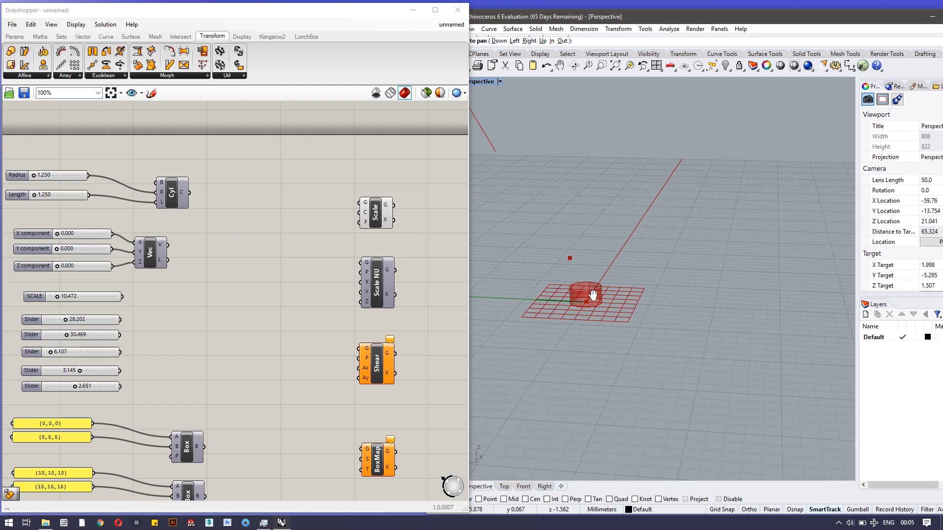
- Nudge the upper Cylinder component and the Vector XYZ component slightly on the canvas to tidy their layout beside their sliders
left_click_drag(161, 194, 159, 197)
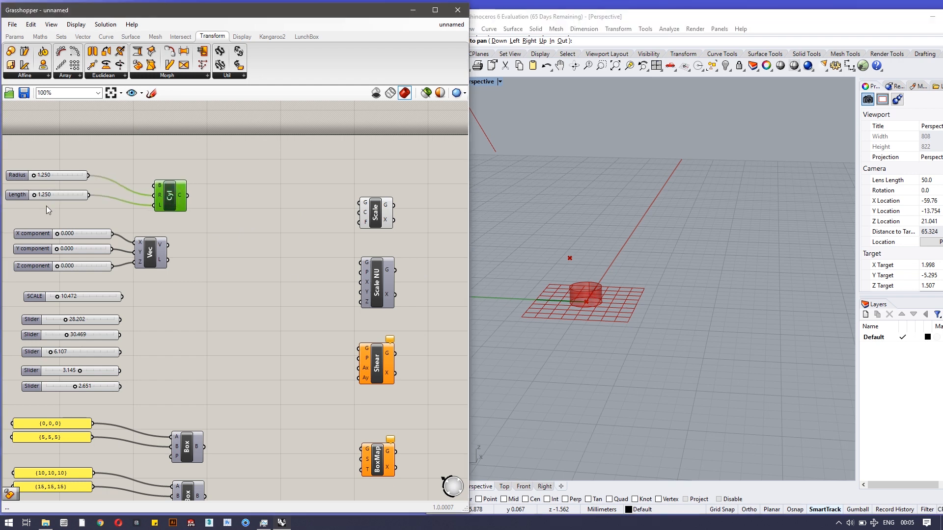
left_click(217, 268)
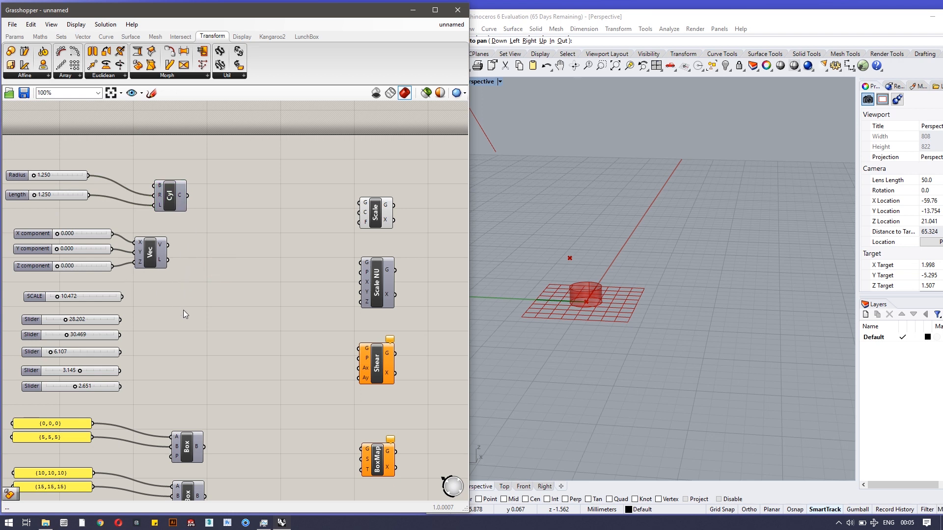
right_click_drag(162, 295, 237, 237)
scroll(222, 169, "up", 1)
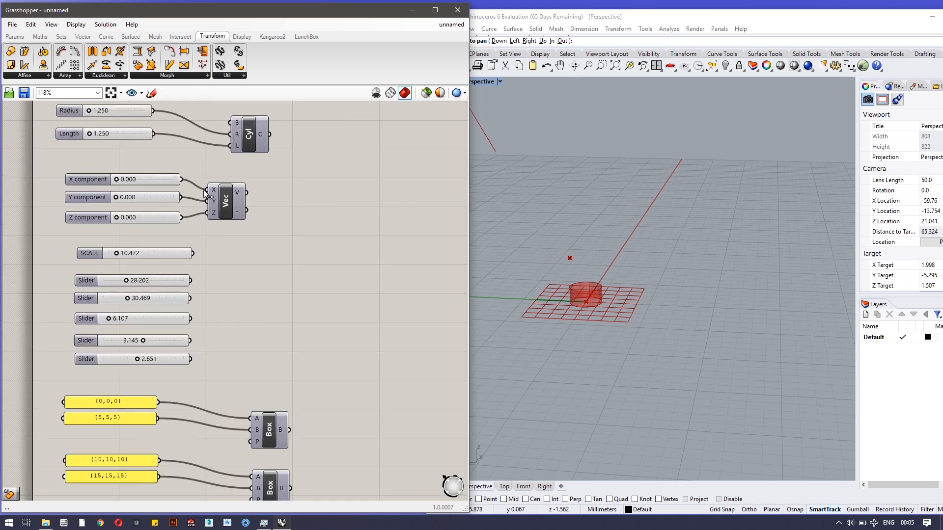
left_click(238, 208)
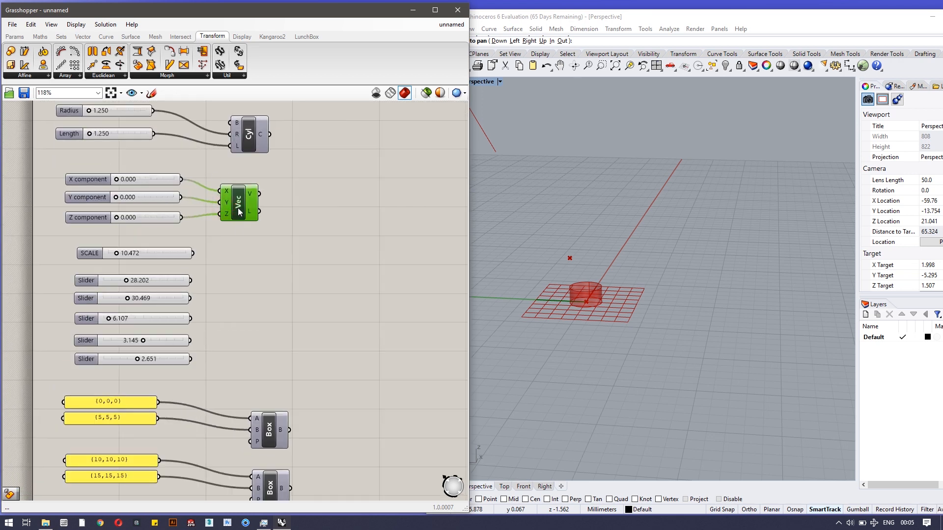
left_click_drag(238, 207, 245, 207)
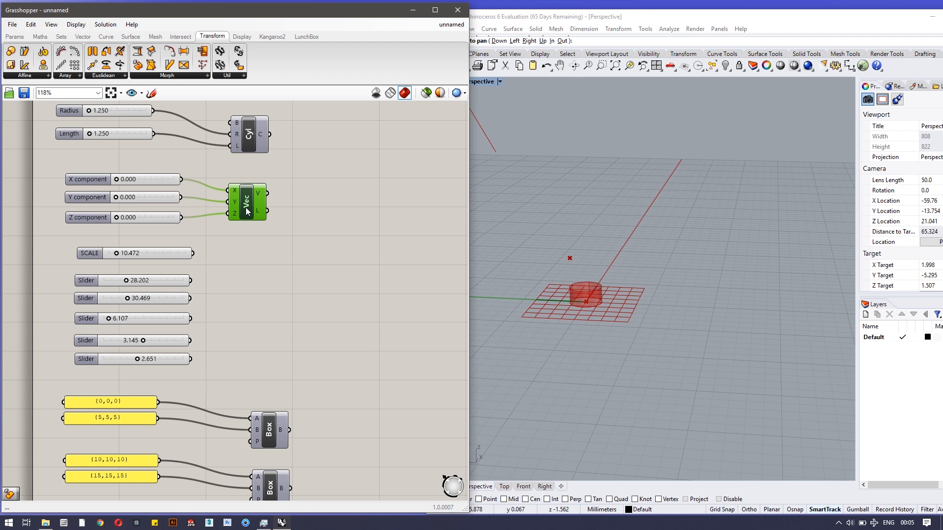
left_click_drag(245, 207, 245, 202)
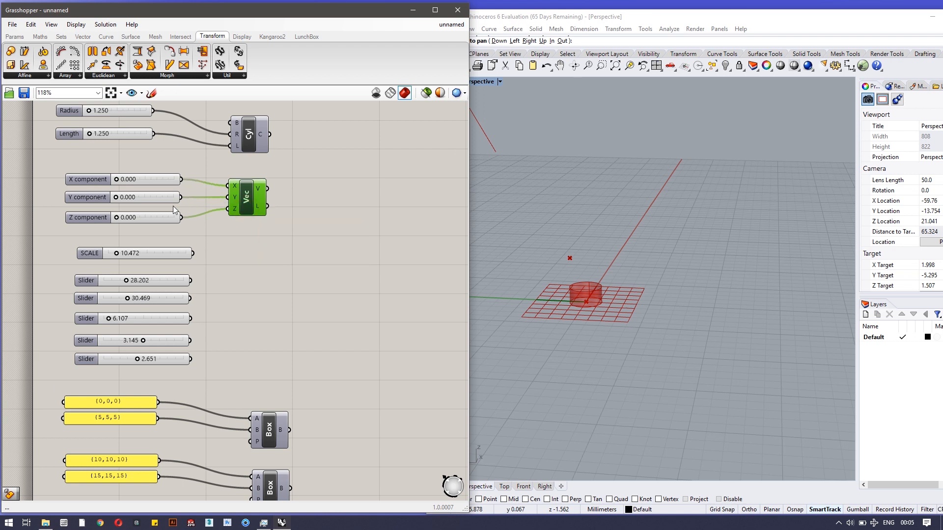
left_click(270, 283)
- Examine the prepared sliders, panels, source geometry and affine transform components across the whole definition
right_click_drag(279, 372, 282, 195)
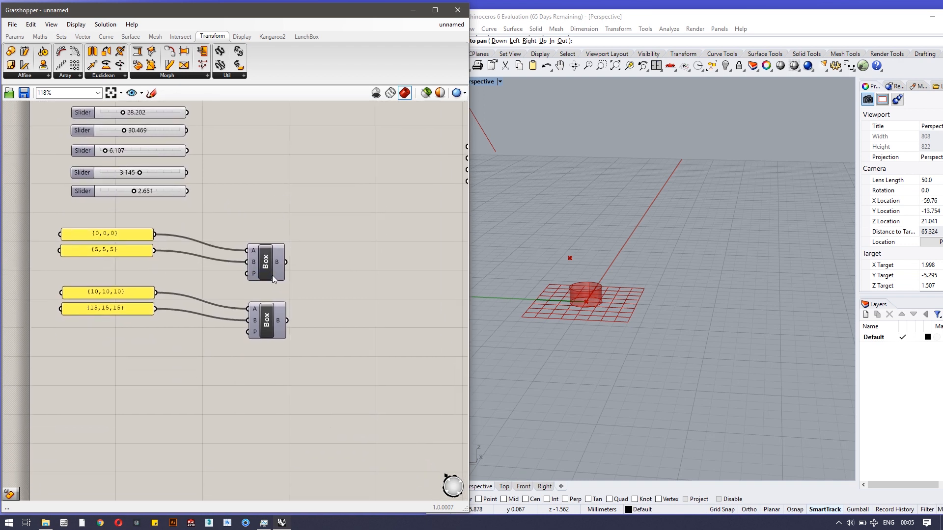
right_click_drag(281, 423, 298, 287)
scroll(296, 284, "down", 1)
right_click_drag(361, 363, 328, 249)
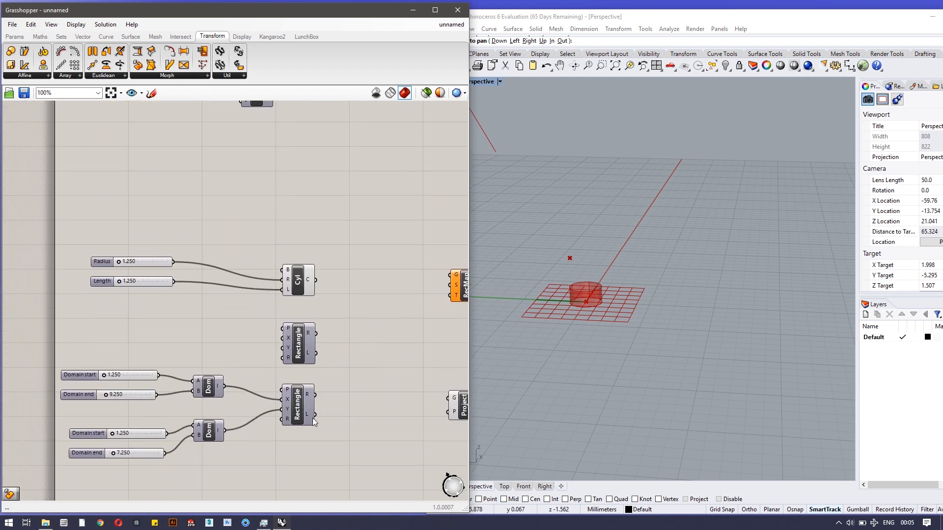
right_click_drag(332, 436, 312, 251)
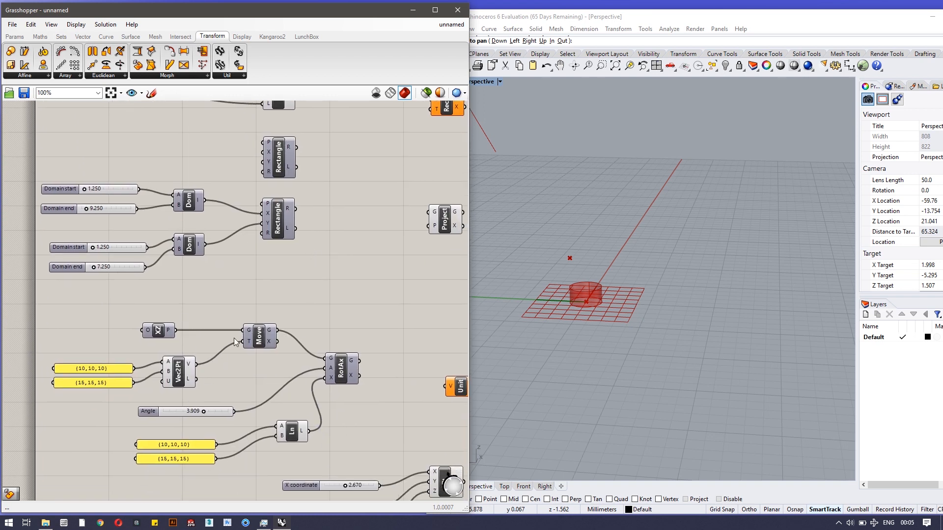
right_click_drag(370, 111, 313, 360)
right_click_drag(272, 170, 266, 430)
right_click_drag(246, 191, 268, 311)
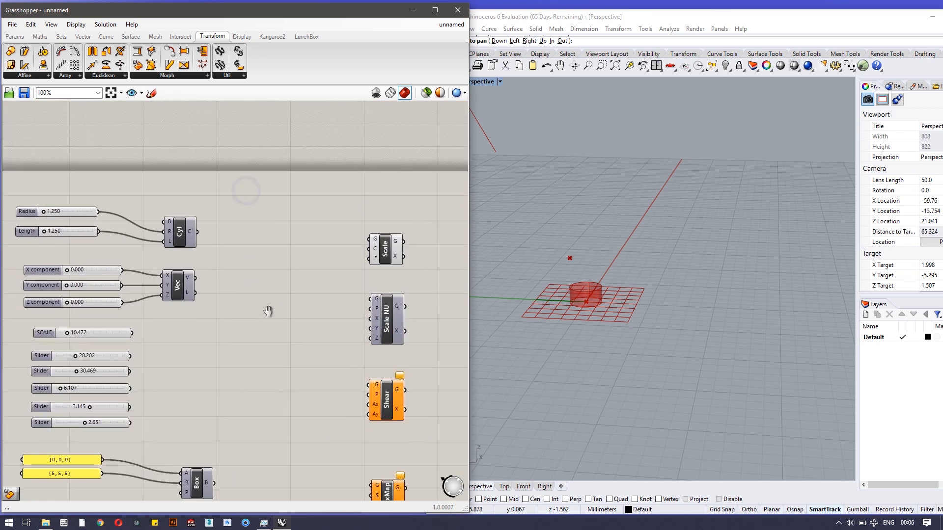
scroll(327, 231, "up", 1)
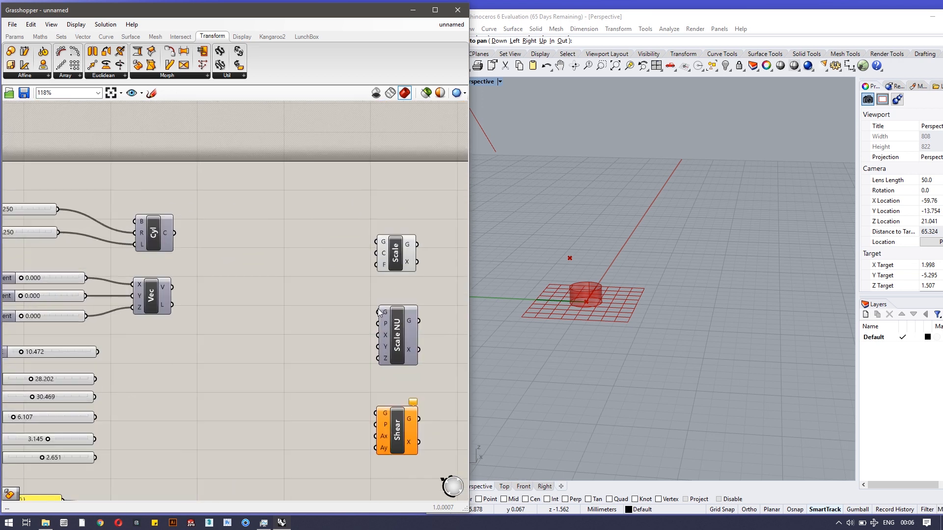
right_click_drag(267, 251, 287, 269)
scroll(297, 264, "down", 1)
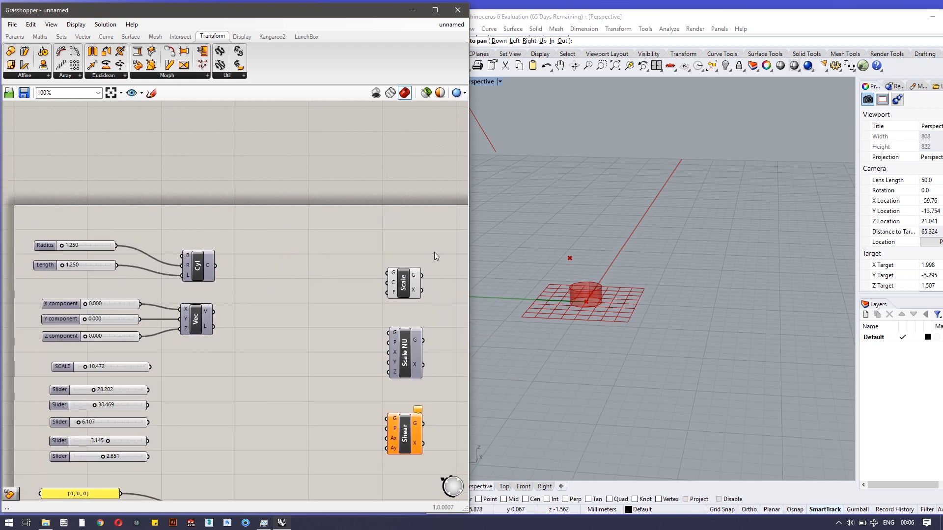
- Connect the upper Cylinder's output to the Geometry input of the Scale component
right_click_drag(682, 328, 566, 301)
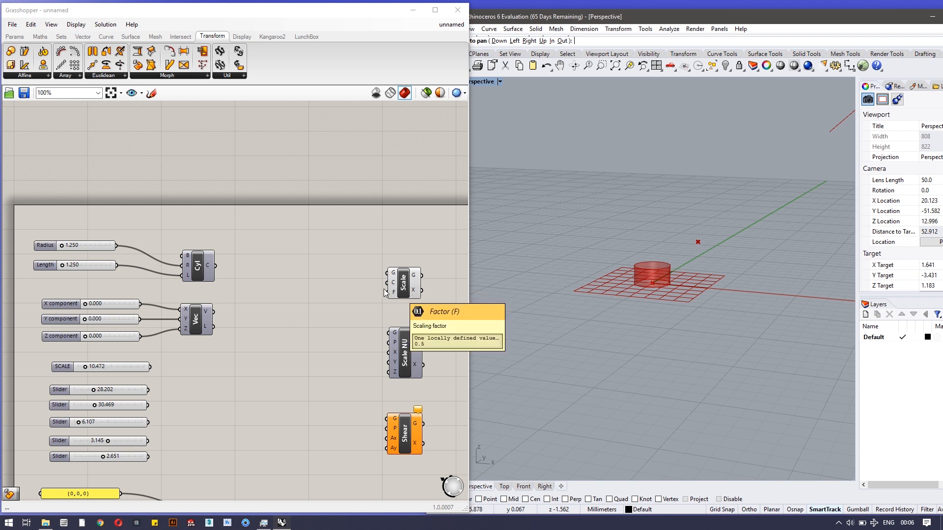
left_click_drag(220, 270, 389, 273)
scroll(651, 284, "up", 10)
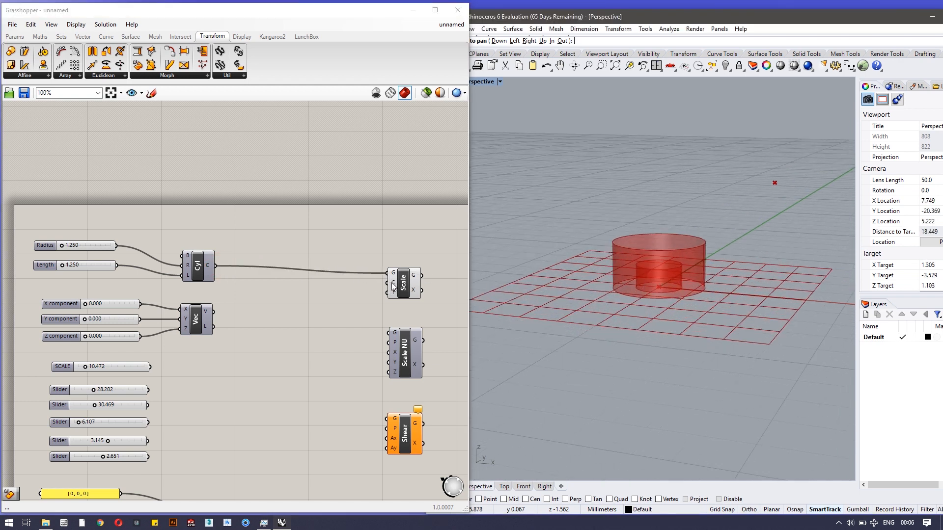
- Connect the SCALE slider to the Scale component's Factor input and set the slider to 5.995
mouse_move(393, 285)
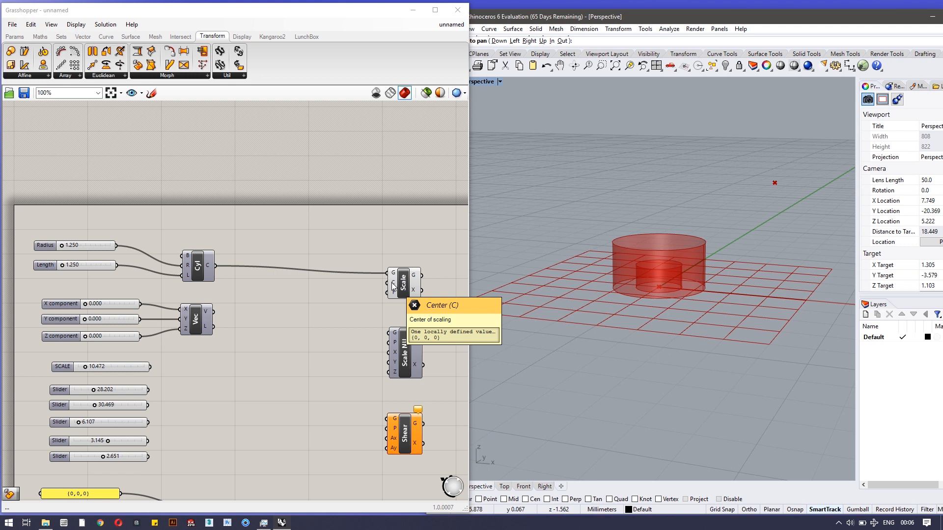
left_click_drag(150, 366, 388, 294)
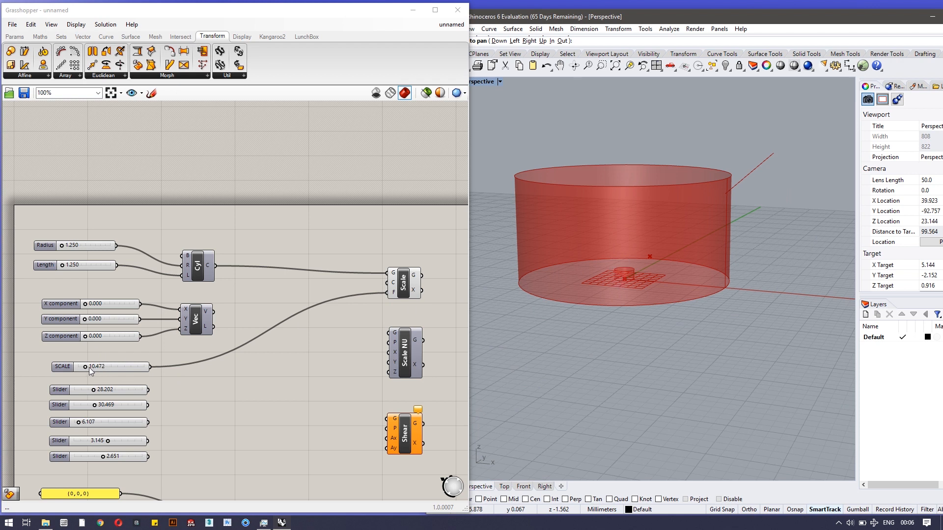
left_click_drag(86, 367, 82, 367)
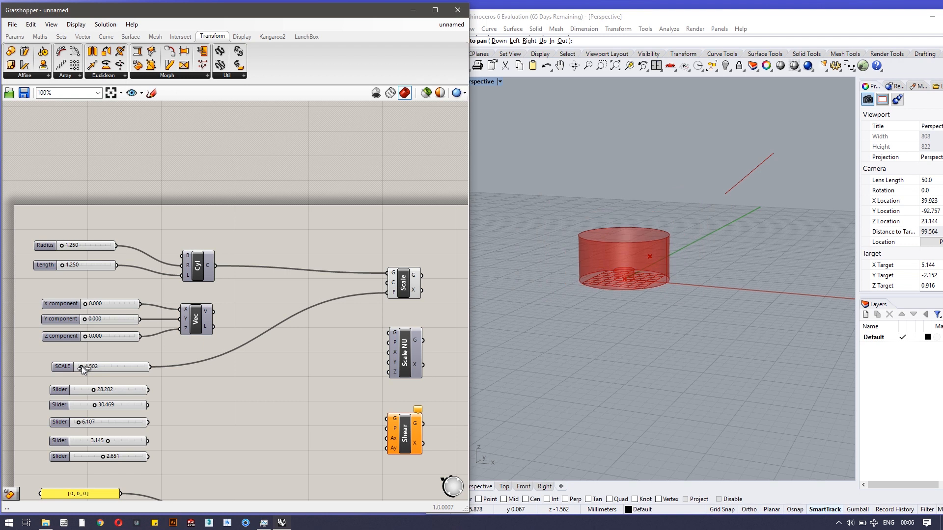
left_click_drag(81, 368, 82, 367)
- Connect the Vector XYZ output to the Scale component's Center input and set the X component to 3.000
mouse_move(393, 287)
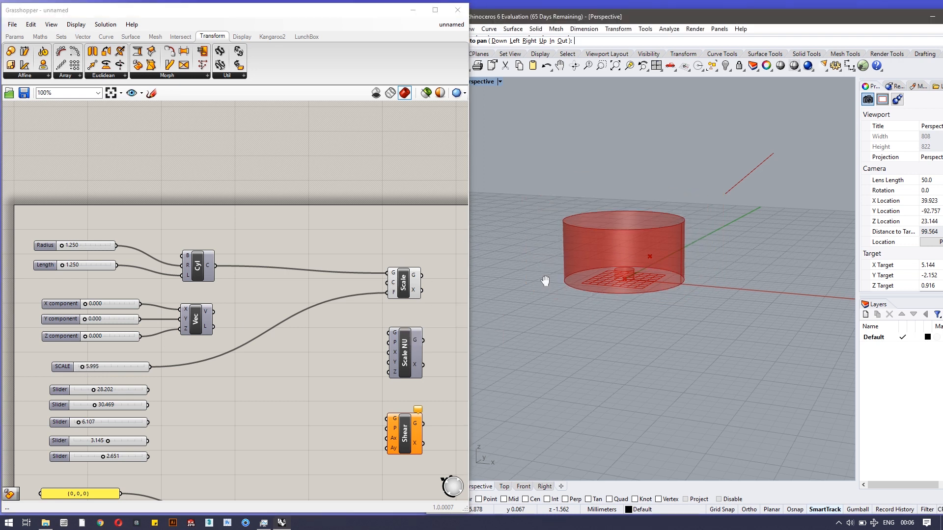
left_click_drag(214, 311, 390, 287)
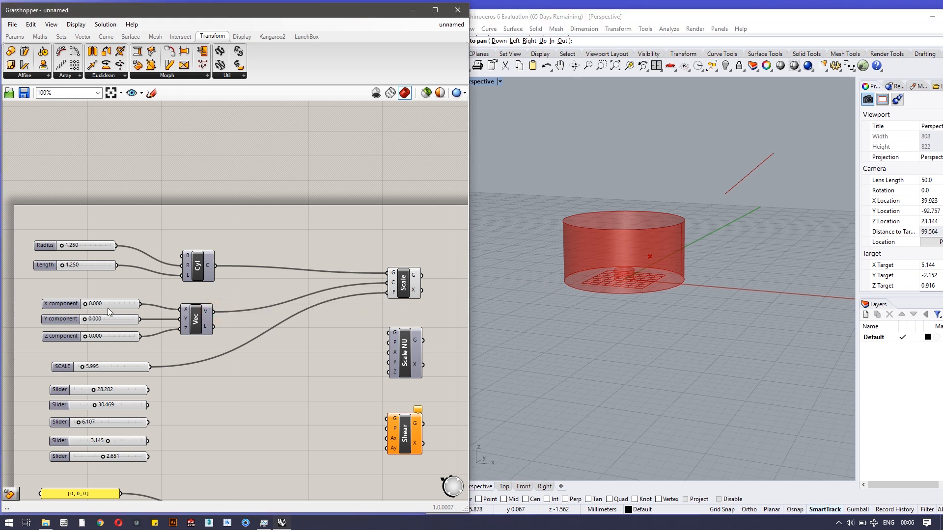
left_click_drag(87, 304, 87, 305)
left_click(561, 321)
scroll(560, 322, "down", 8)
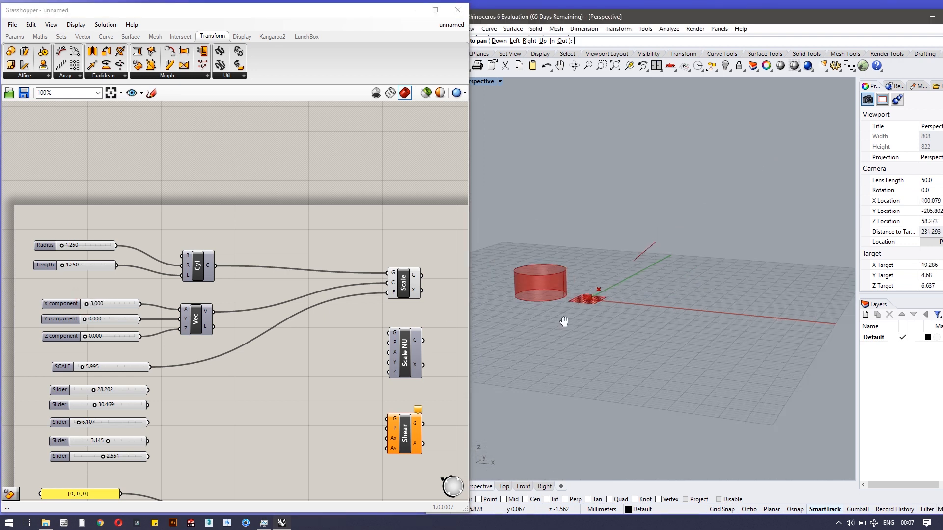
scroll(502, 309, "up", 6)
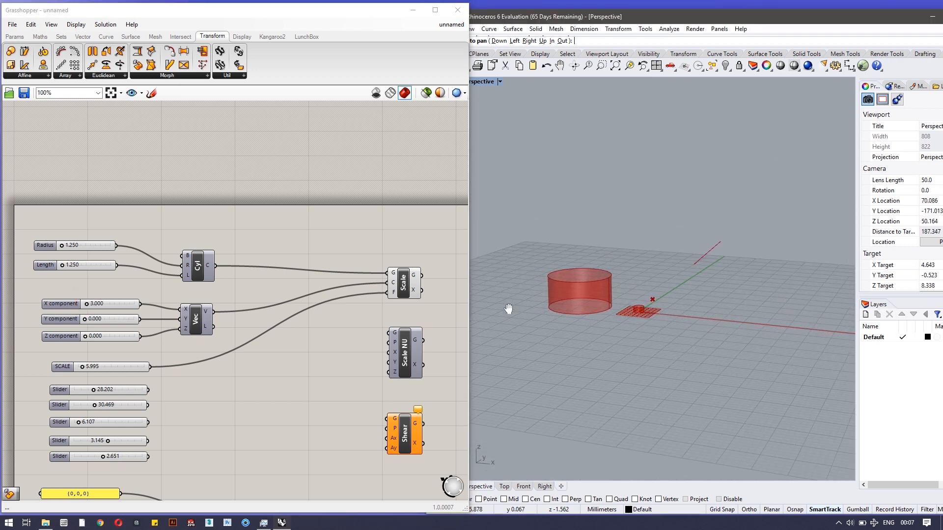
- Set the Z component of the scaling center to 9.000, keeping the Y component at 0.000
left_click(84, 336)
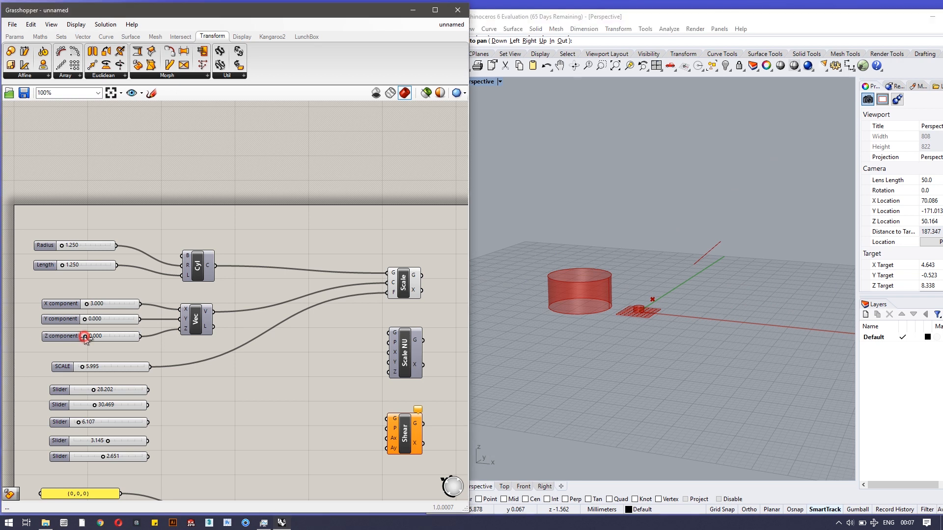
left_click_drag(84, 336, 88, 334)
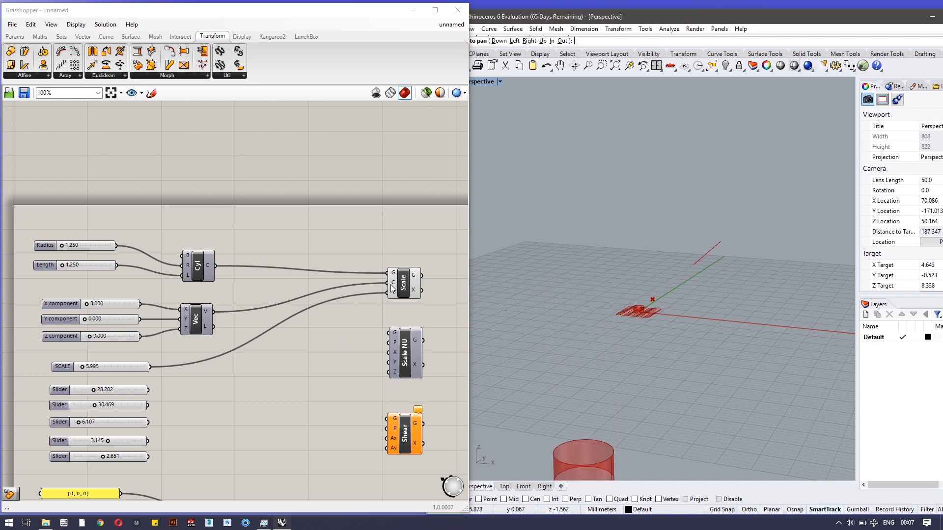
right_click_drag(558, 379, 565, 353)
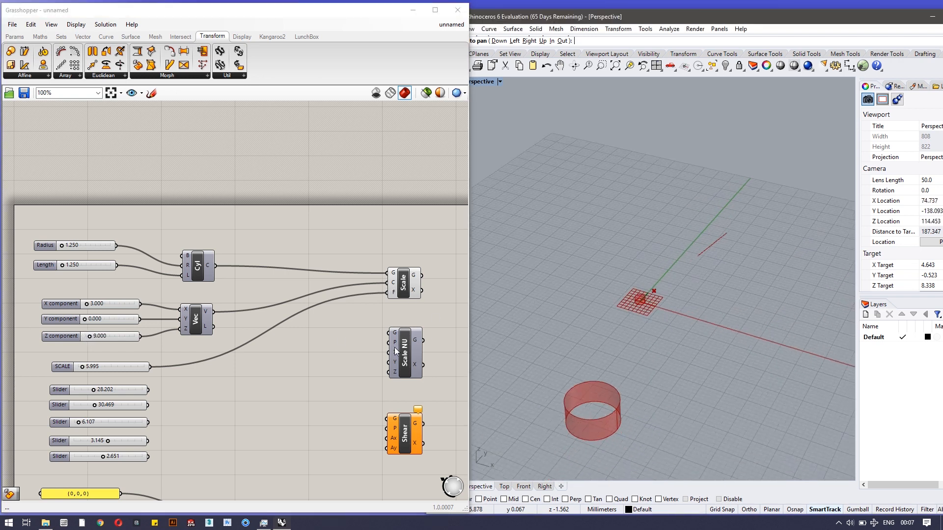
left_click_drag(83, 319, 81, 319)
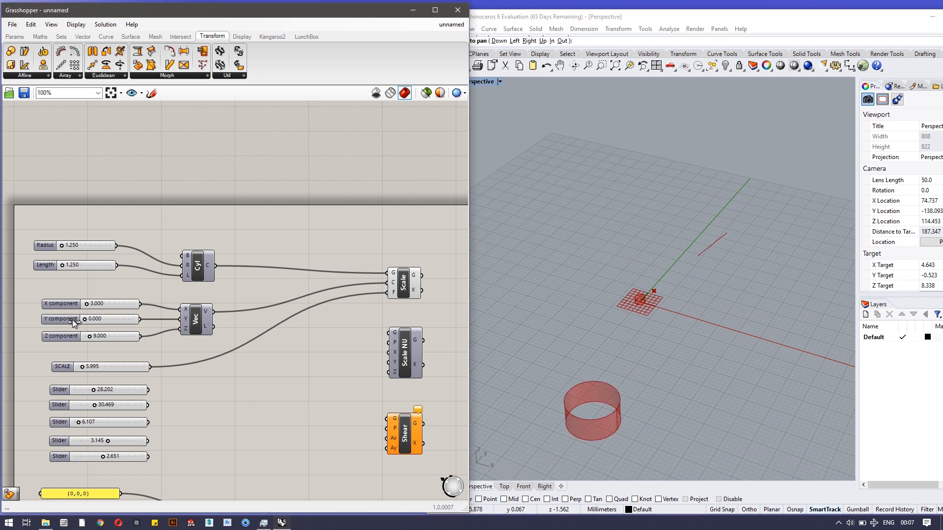
- Turn off the Scale component's preview and disconnect its Geometry, Center and Factor inputs
right_click(405, 284)
left_click(421, 298)
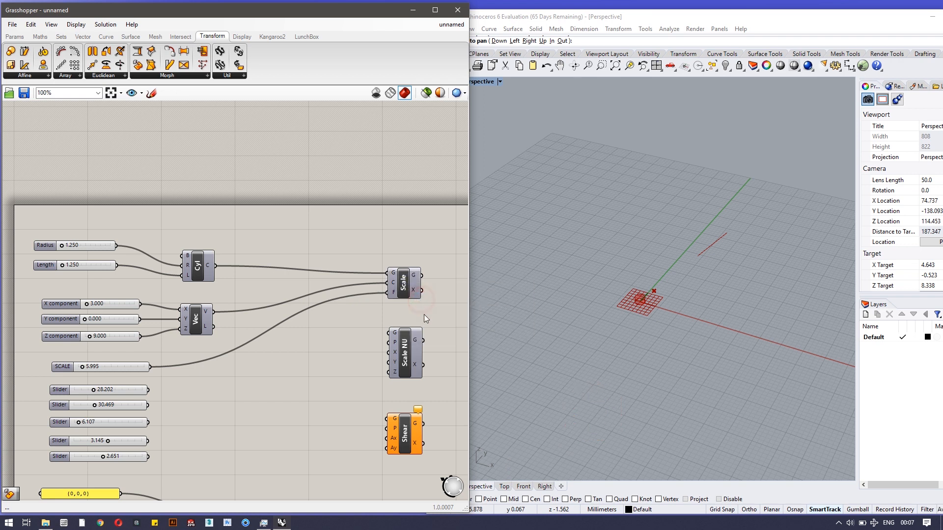
right_click(392, 273)
mouse_move(482, 312)
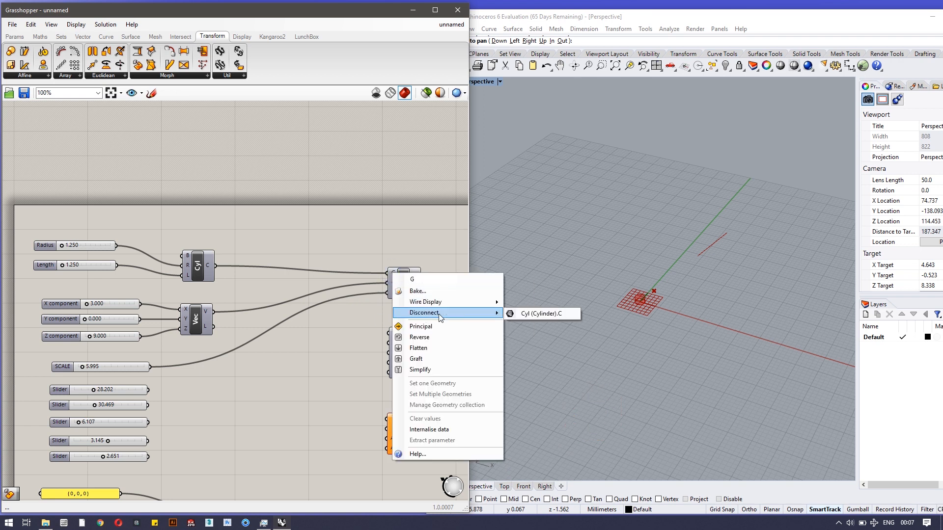
left_click(510, 314)
right_click(393, 284)
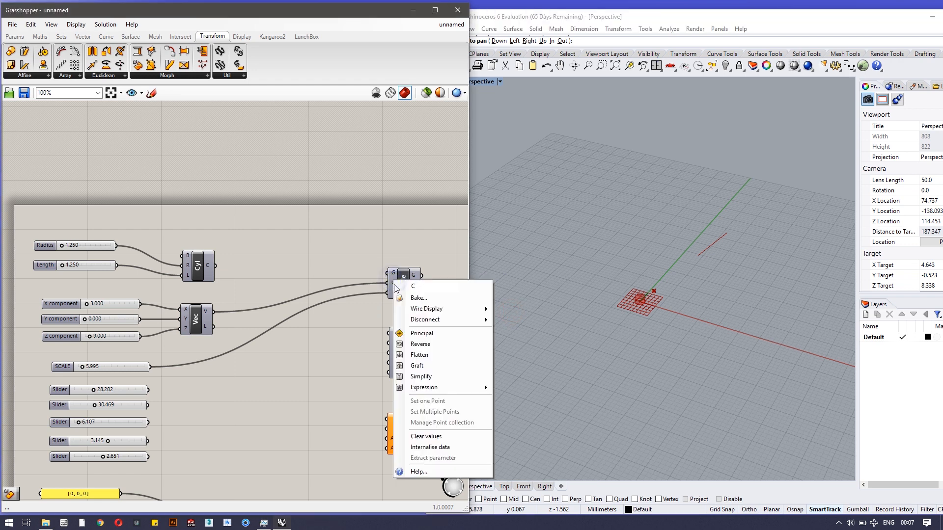
mouse_move(469, 319)
left_click(512, 319)
right_click(392, 293)
mouse_move(461, 325)
left_click(524, 325)
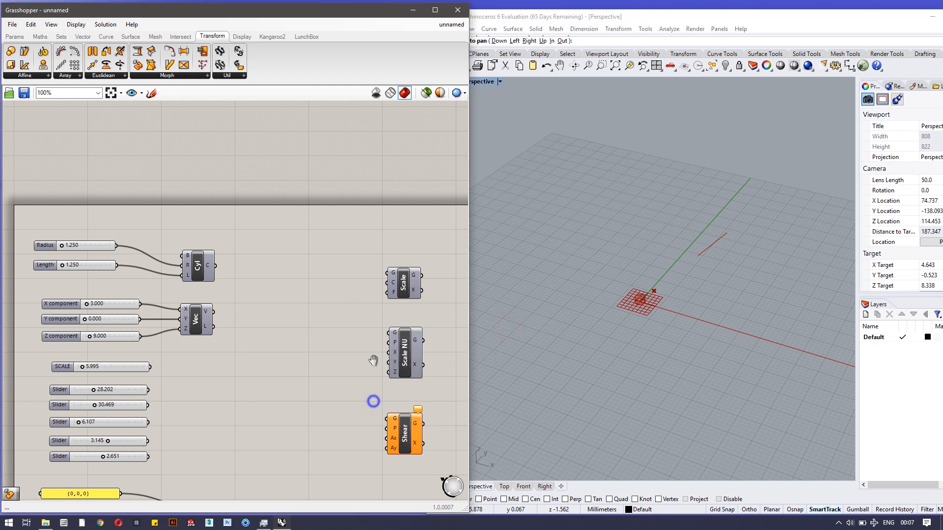
right_click_drag(370, 395, 385, 307)
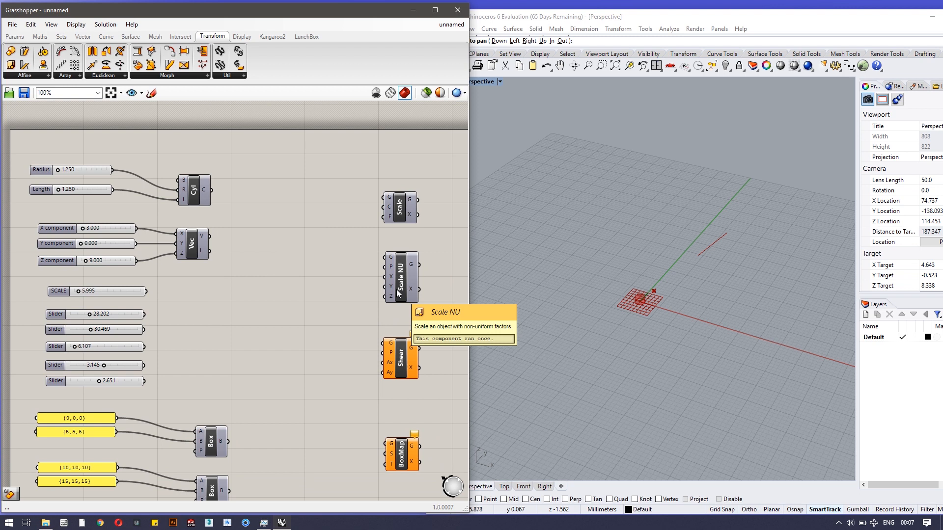
- Connect the Cylinder output to Scale NU's Geometry input and set the first three unnamed sliders to 5.738, 5.107 and 1.035
scroll(648, 293, "up", 4)
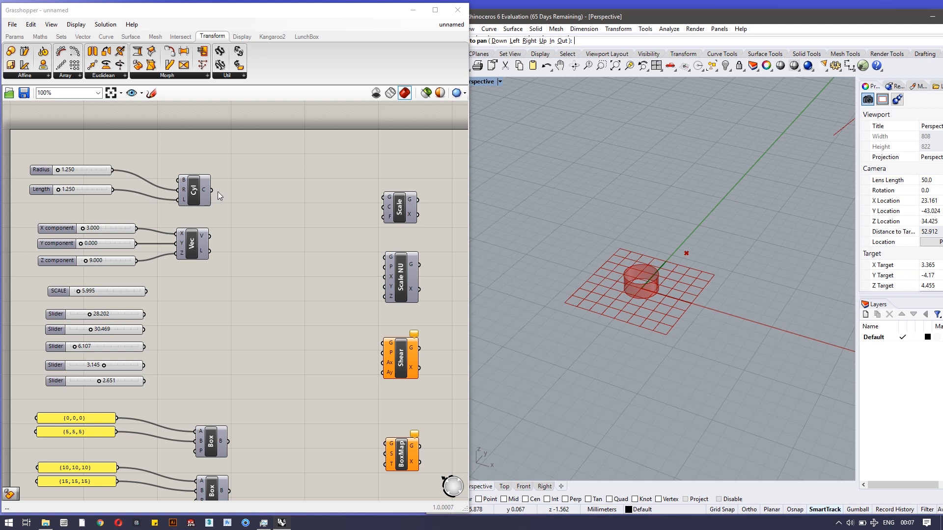
left_click_drag(212, 190, 390, 257)
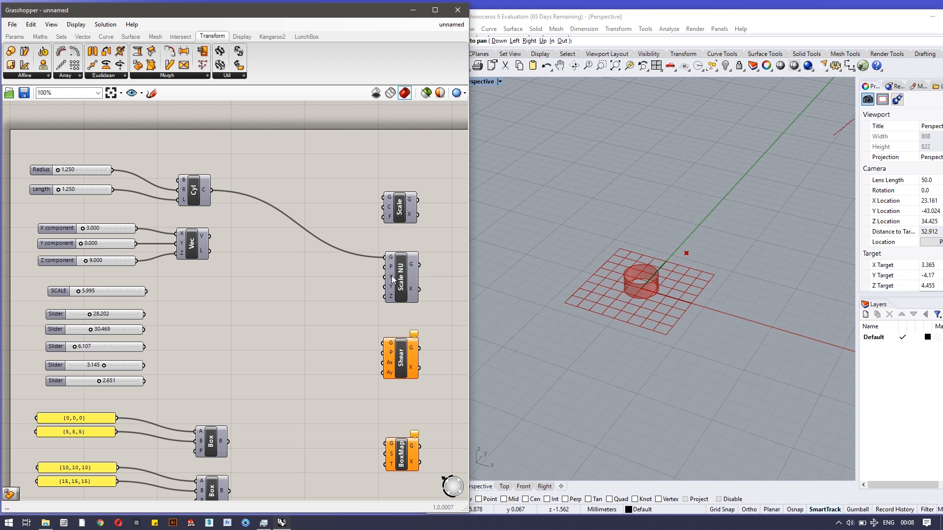
mouse_move(89, 314)
left_mouse_down()
mouse_move(74, 316)
mouse_move(93, 330)
mouse_move(74, 332)
mouse_move(72, 348)
left_mouse_up()
- Connect the three sliders set to 5.738, 5.107 and 1.035 to Scale NU's Scale X, Scale Y and Scale Z inputs respectively
left_click(146, 313)
left_click_drag(162, 319, 385, 277)
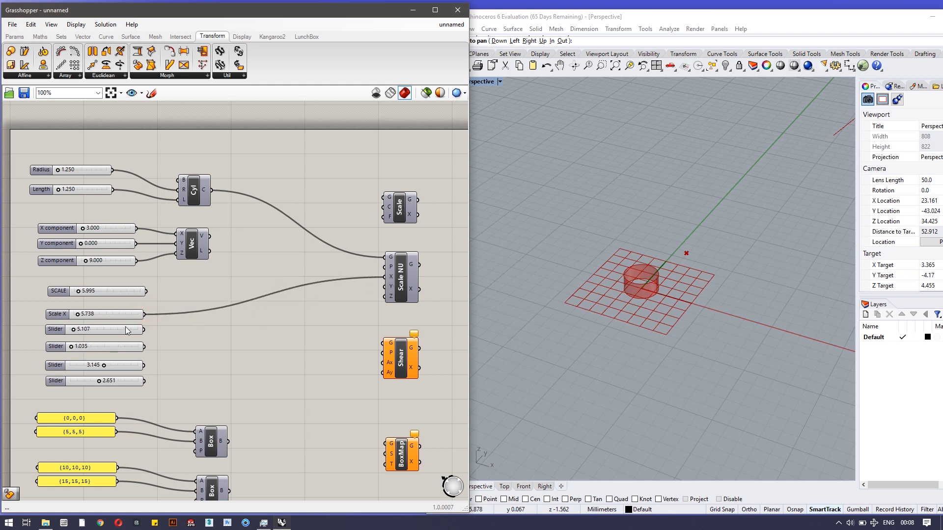
left_click_drag(144, 330, 386, 286)
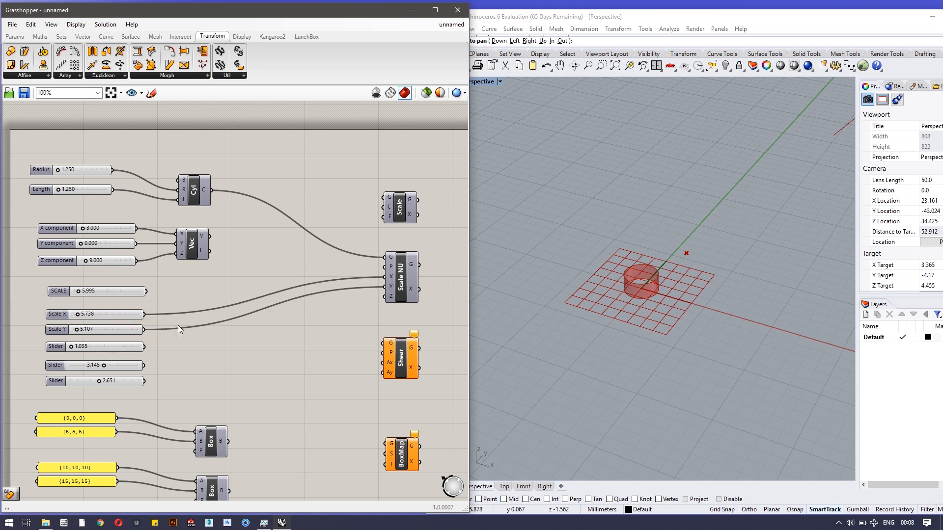
left_click_drag(144, 346, 385, 297)
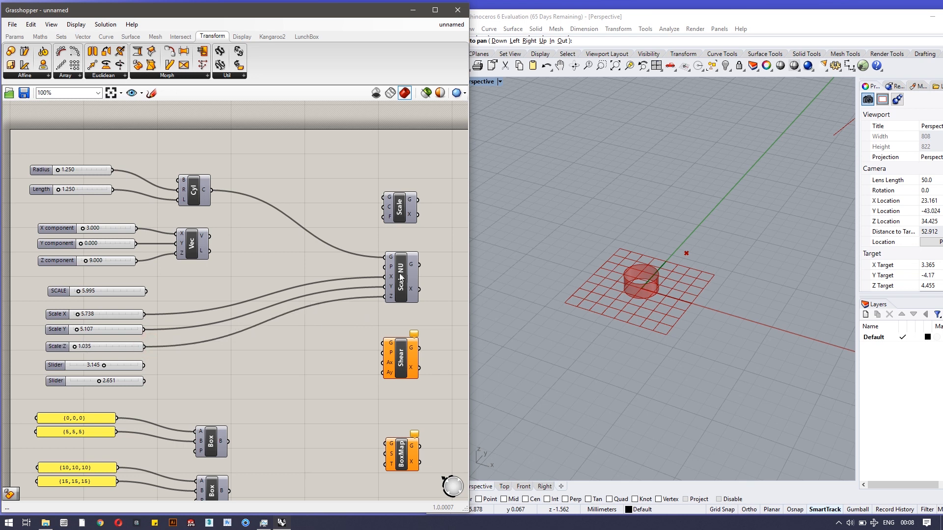
- Turn on the Scale NU component's preview and compare the scaled geometry with the original cylinder by selecting each component
left_click(401, 278)
right_click(411, 271)
left_click(432, 291)
scroll(677, 301, "up", 2)
right_click_drag(618, 388, 629, 369)
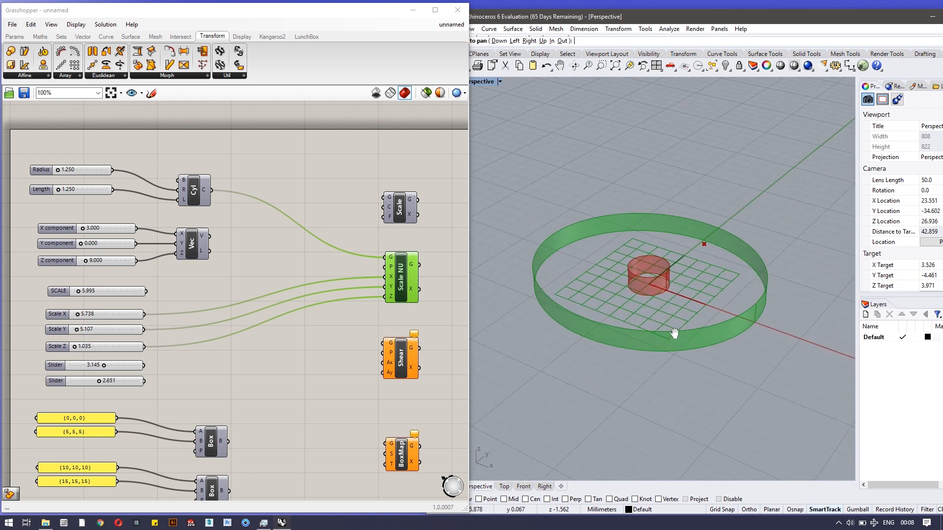
right_click_drag(608, 374, 639, 344)
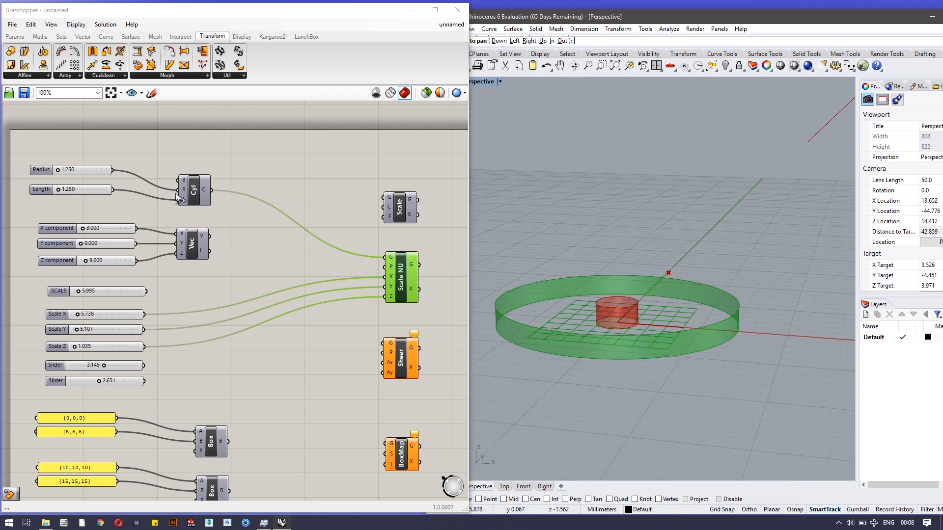
left_click(193, 191)
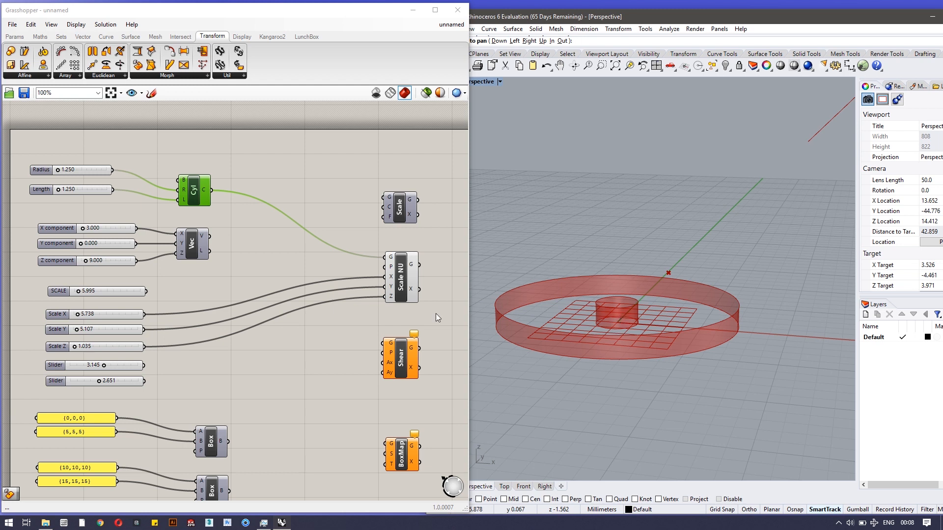
left_click(402, 281)
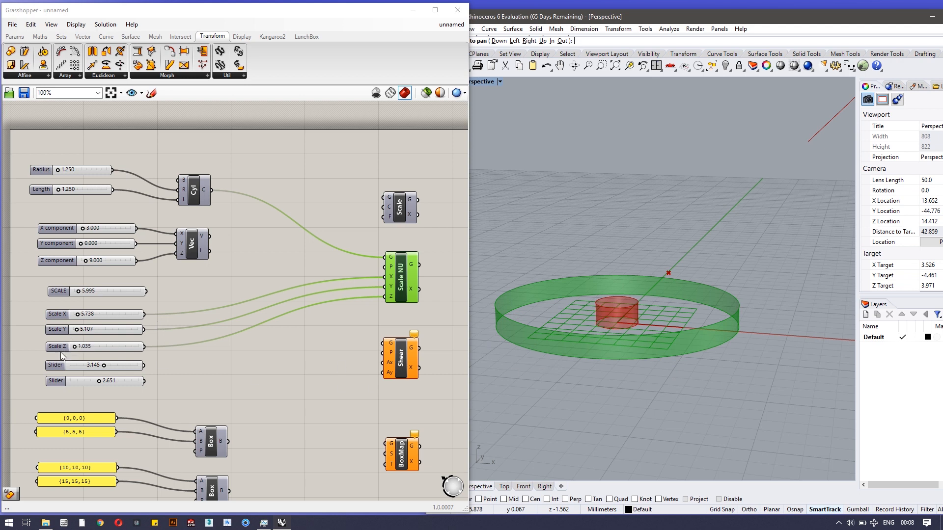
- Set the Scale Z slider to 1.798 and the Scale Y slider to 13.504, inspecting the scaled cylinder in the Perspective viewport
left_click_drag(71, 348, 76, 346)
scroll(594, 356, "up", 8)
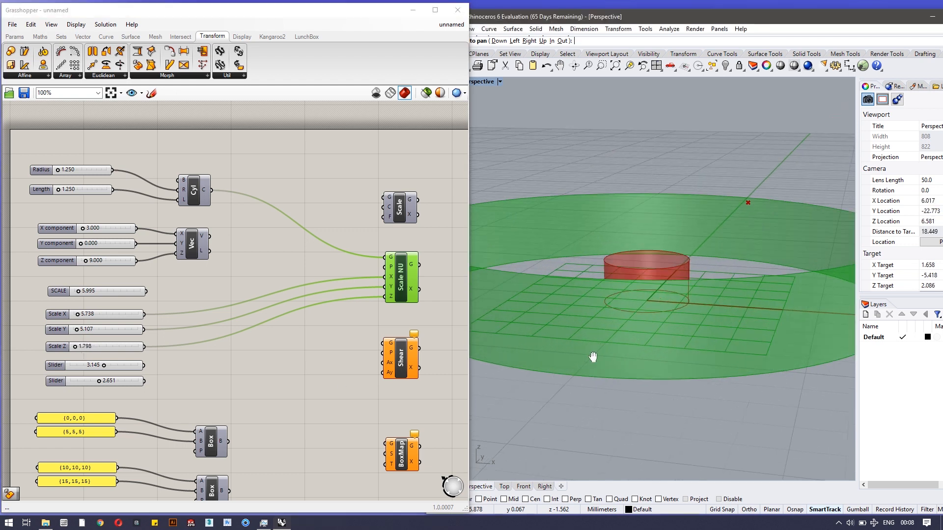
scroll(592, 356, "down", 14)
right_click_drag(594, 400, 589, 431)
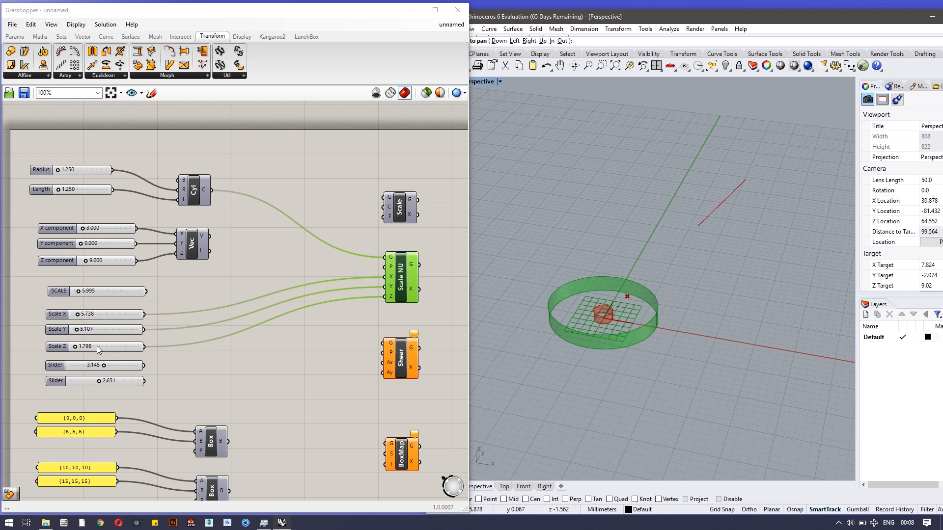
left_click_drag(78, 329, 83, 329)
right_click_drag(606, 437, 563, 405)
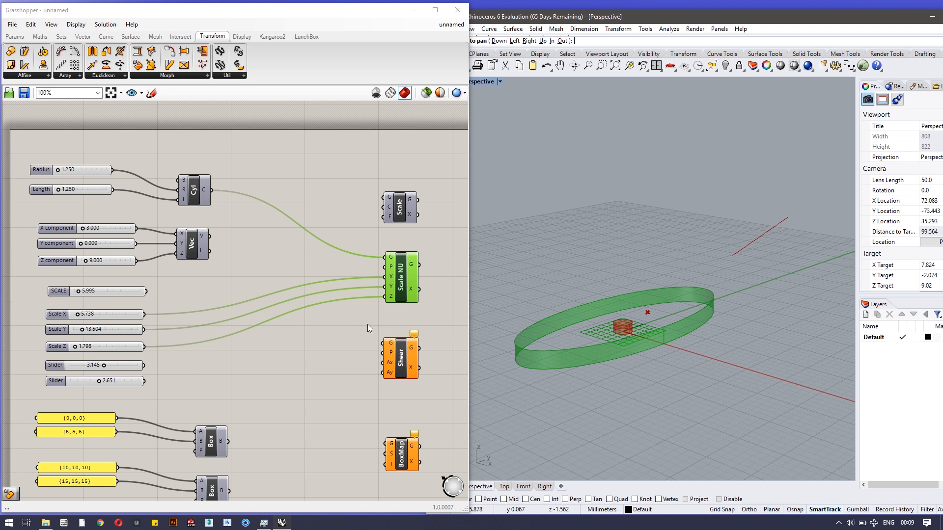
- Disconnect the Scale X, Scale Y, Scale Z and Geometry inputs of the Scale NU component
right_click(391, 277)
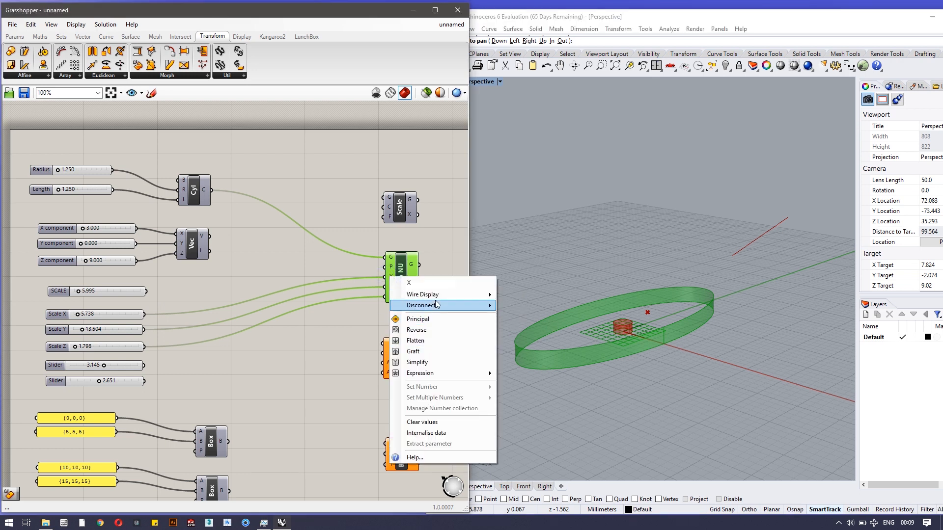
left_click(500, 305)
right_click(391, 276)
mouse_move(427, 305)
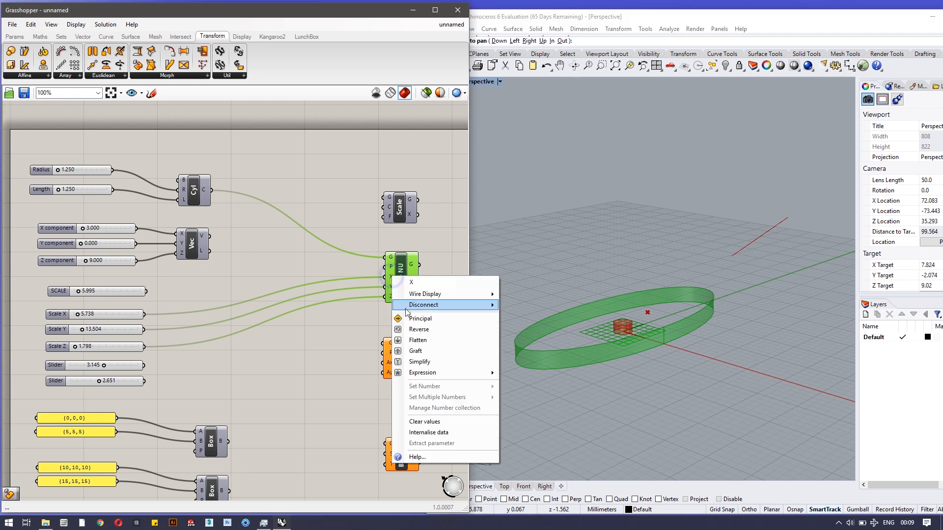
left_click(506, 304)
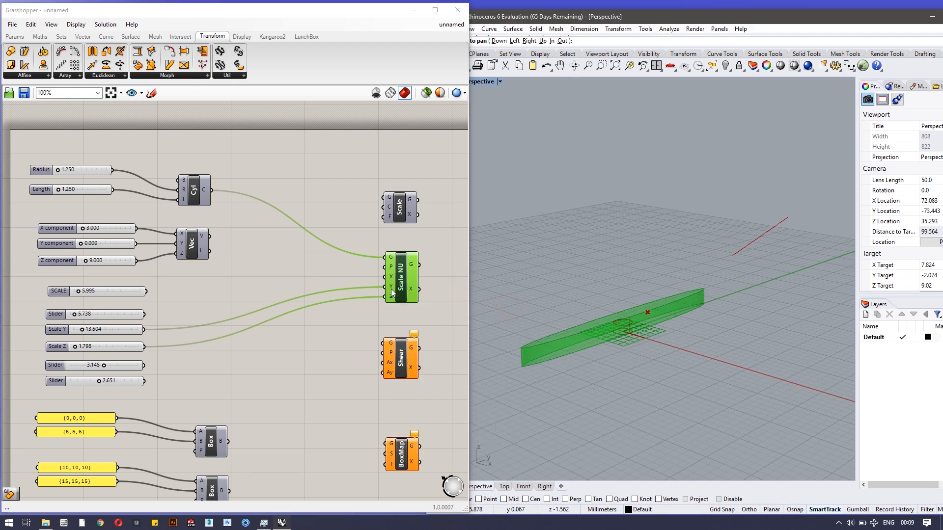
right_click(391, 291)
left_click(513, 316)
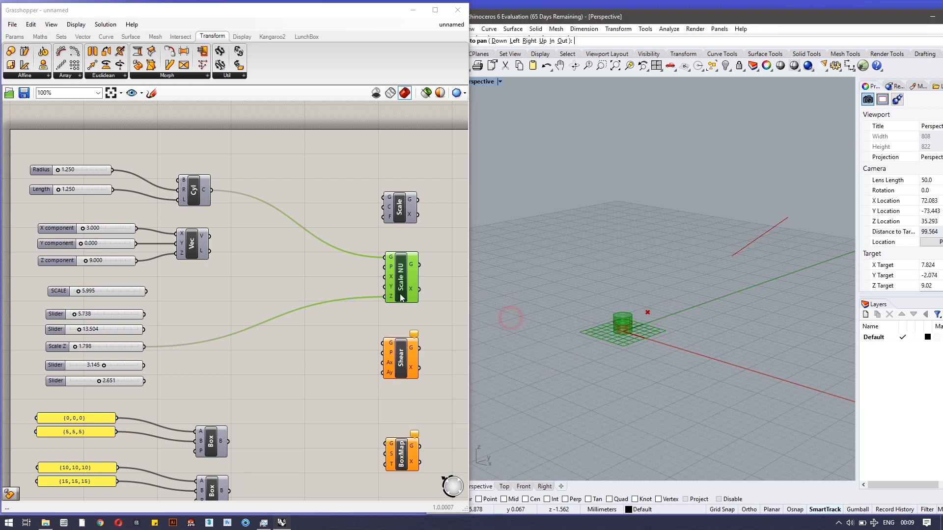
right_click(391, 298)
mouse_move(447, 323)
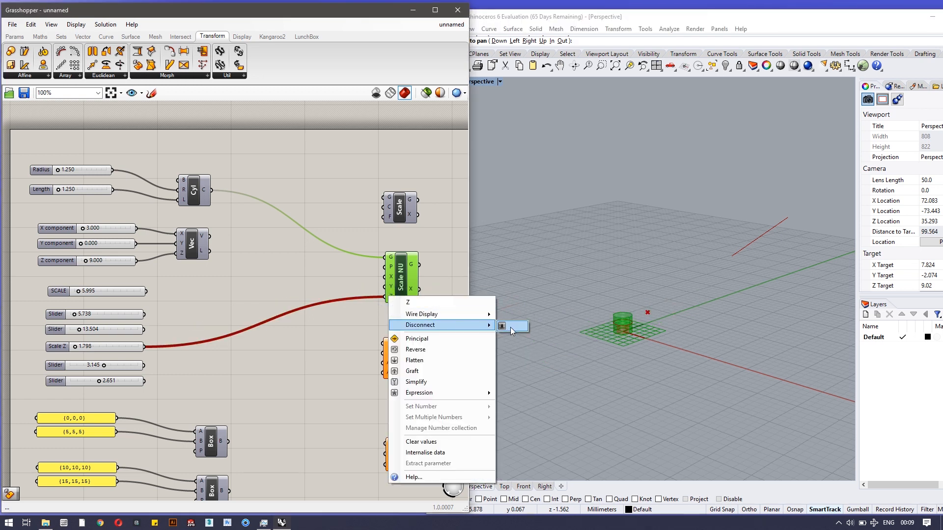
left_click(510, 327)
right_click(391, 257)
mouse_move(496, 303)
left_click(540, 299)
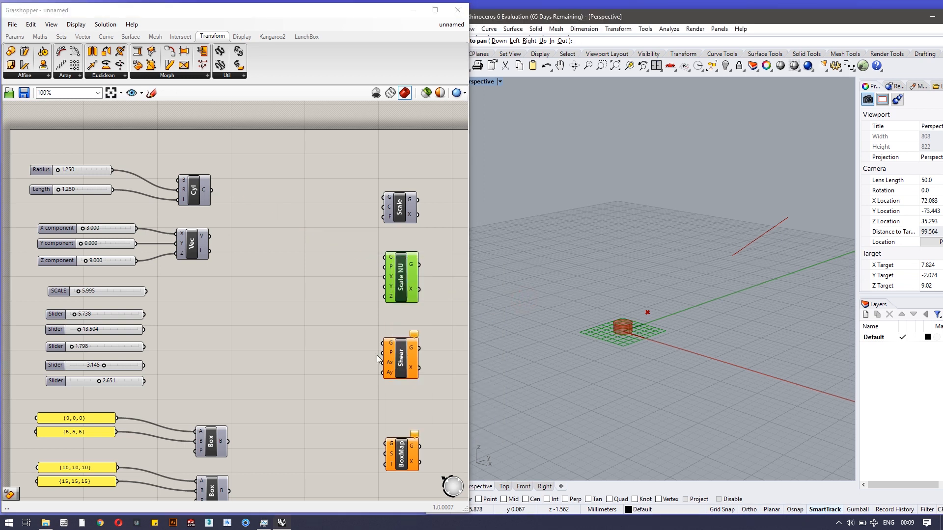
- Connect the Cylinder output to the Shear component's Geometry input and restore the four-viewport layout in Rhino
right_click_drag(410, 399, 410, 358)
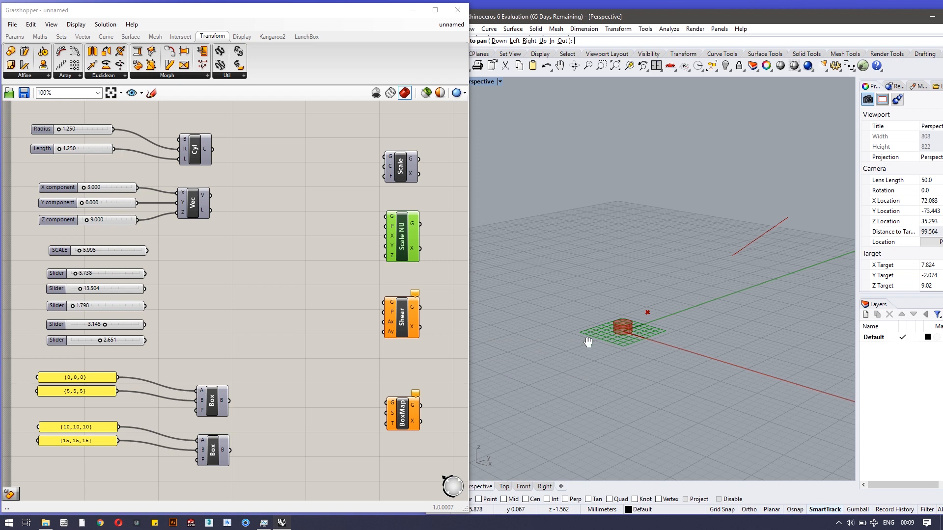
scroll(611, 332, "up", 6)
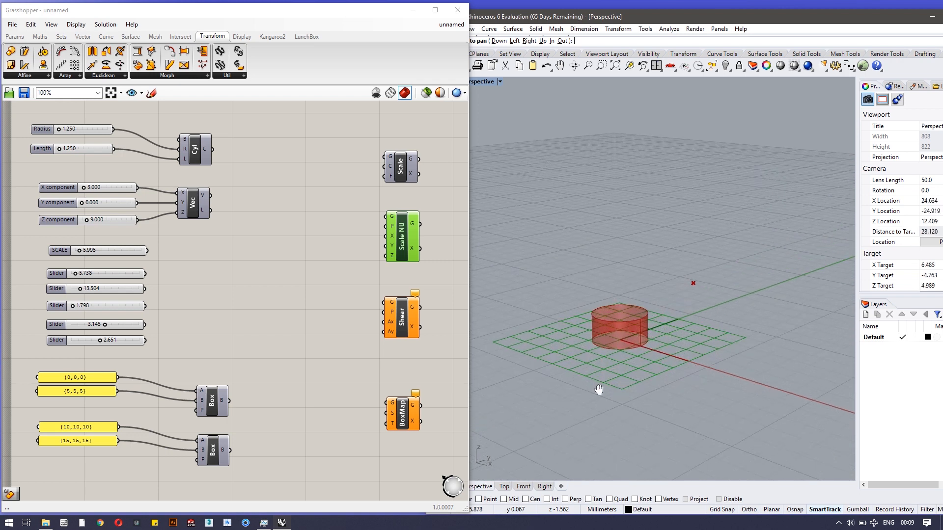
scroll(600, 389, "up", 5)
right_click_drag(614, 378, 620, 383)
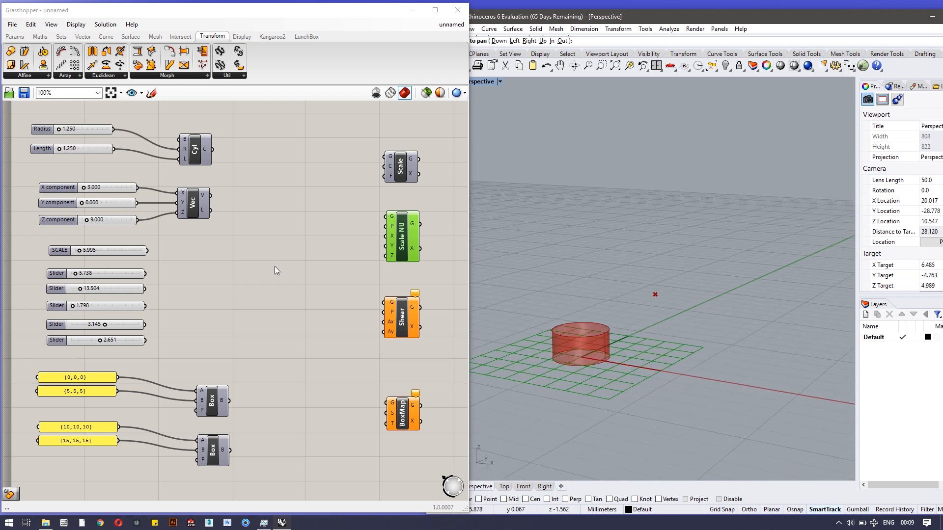
left_click_drag(215, 150, 393, 302)
mouse_move(391, 310)
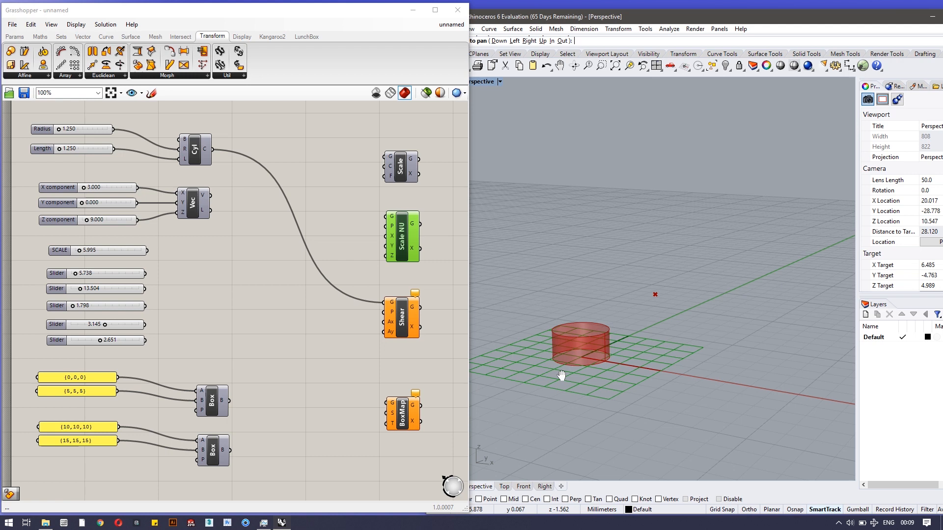
left_click(499, 82)
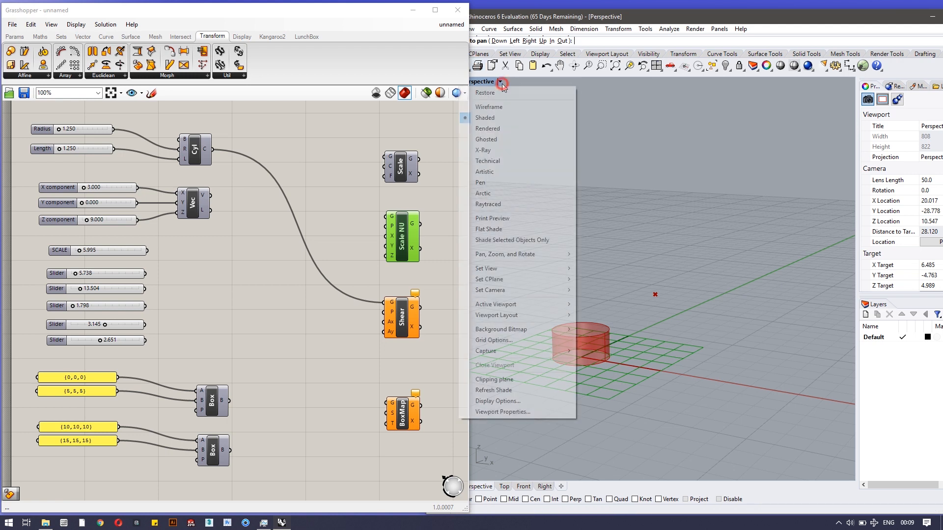
left_click(508, 94)
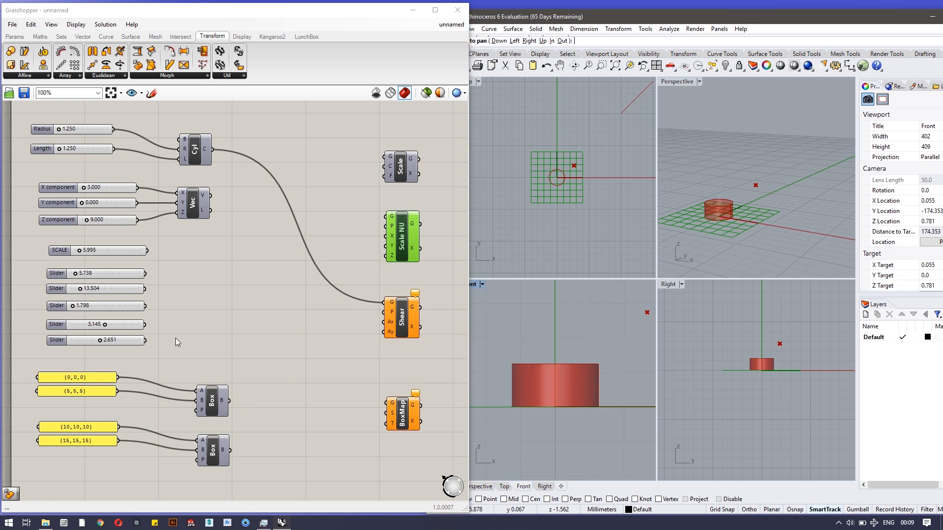
- Connect the last two unnamed sliders to Shear's Angle X and Angle Y inputs and turn on the Shear component's preview
left_click(146, 325)
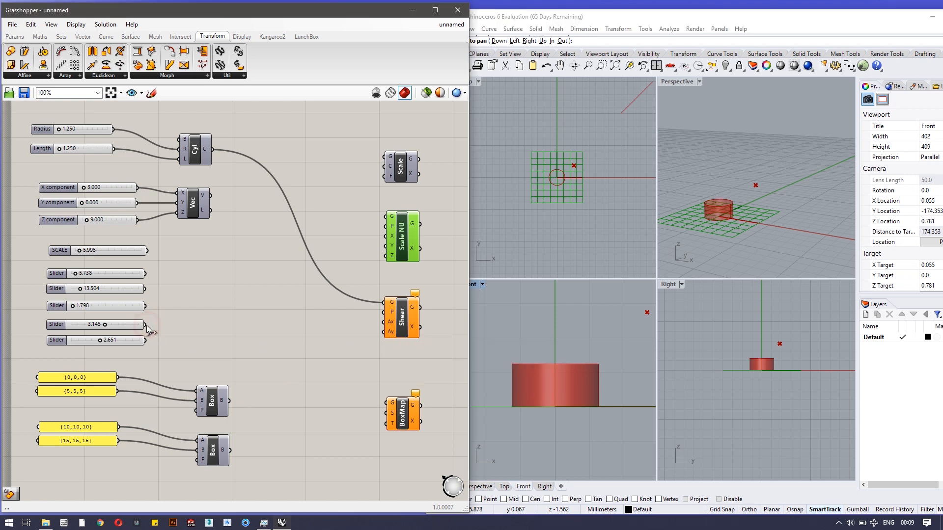
left_click_drag(146, 325, 384, 322)
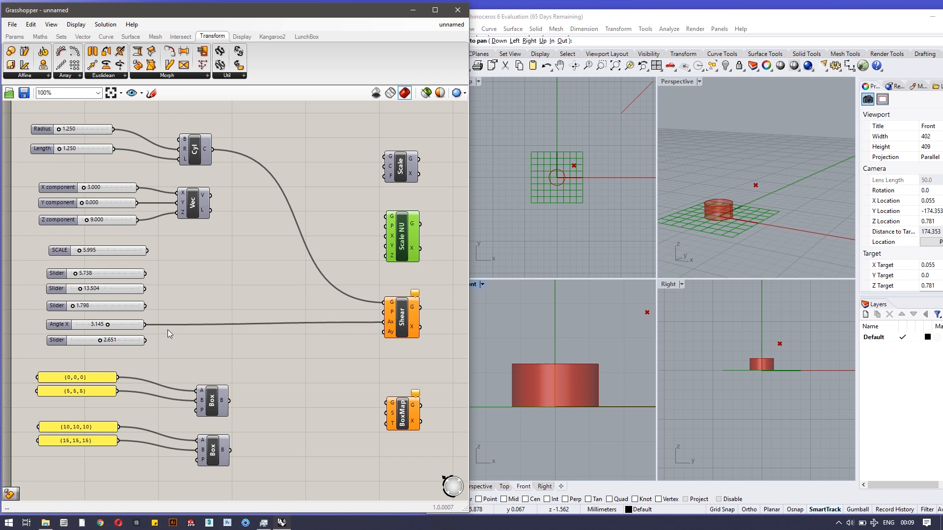
left_click_drag(145, 340, 384, 332)
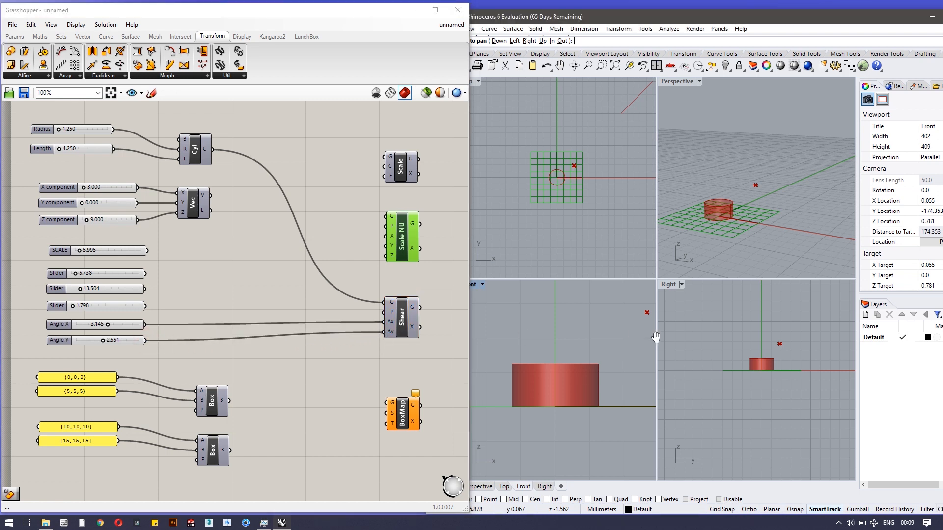
right_click(402, 320)
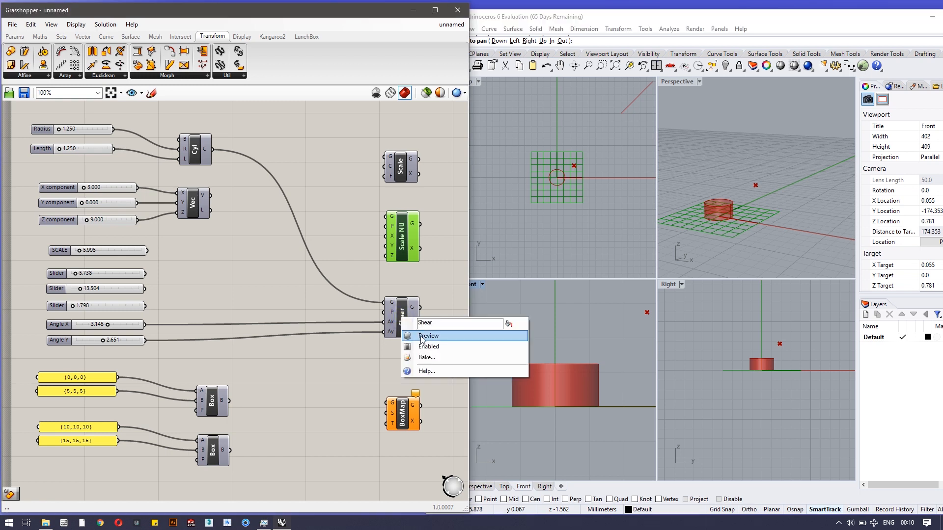
left_click(417, 332)
- Set Angle Y to 0.000 and Angle X to 0.989, and examine the sheared cylinder up close in the Right viewport
left_click_drag(105, 340, 70, 329)
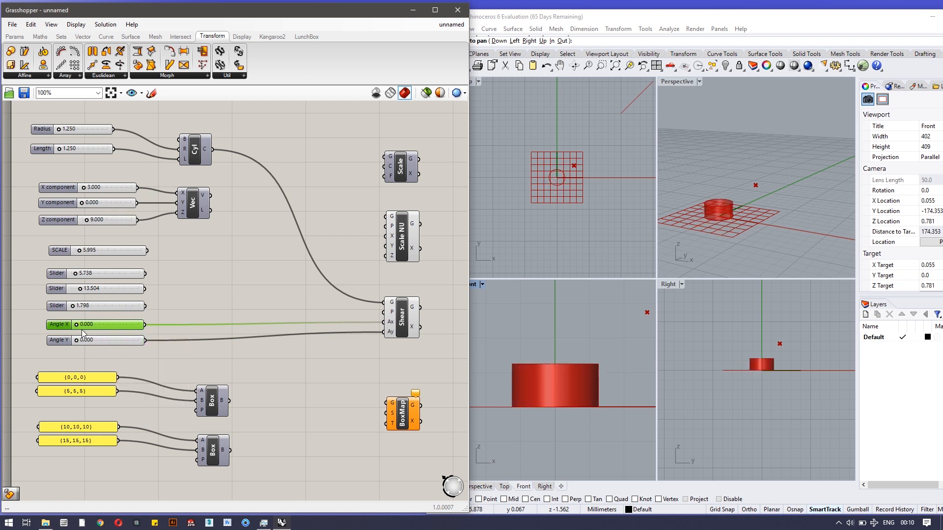
left_click_drag(76, 327, 87, 326)
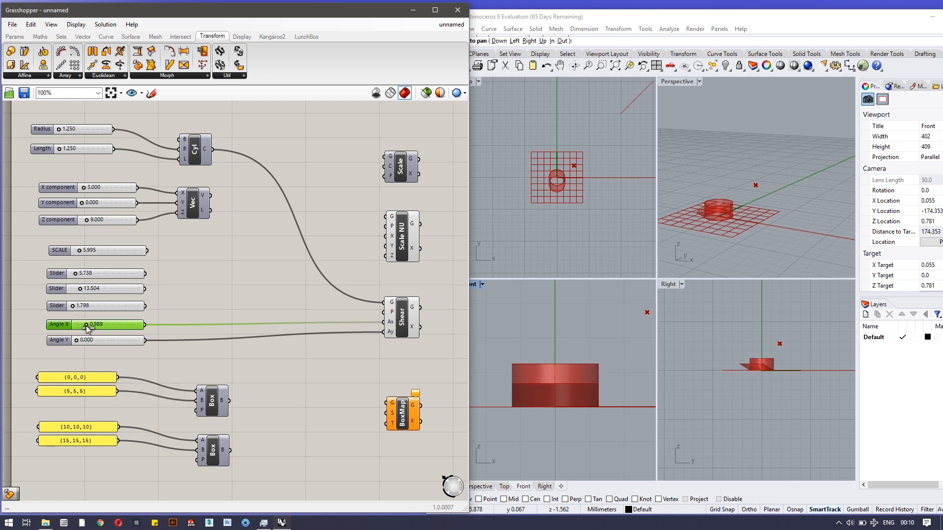
left_click(742, 341)
scroll(758, 349, "up", 8)
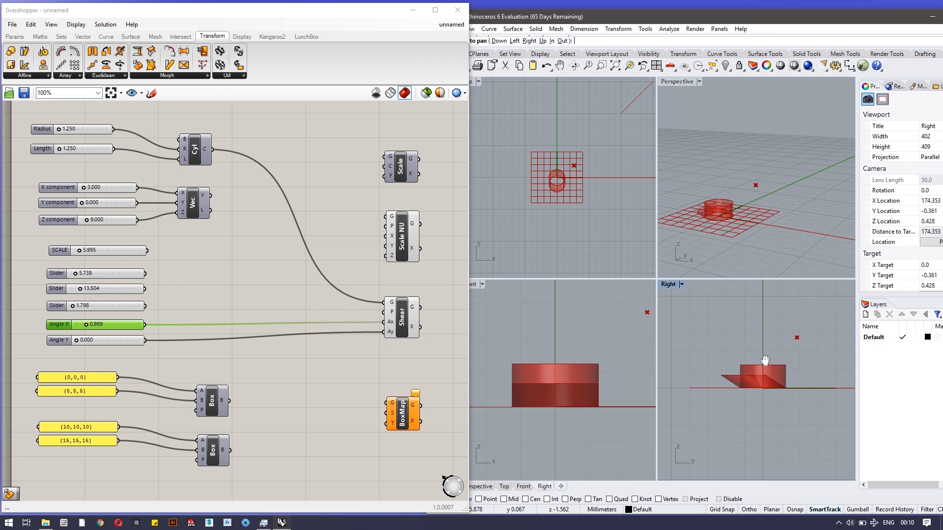
scroll(750, 409, "up", 4)
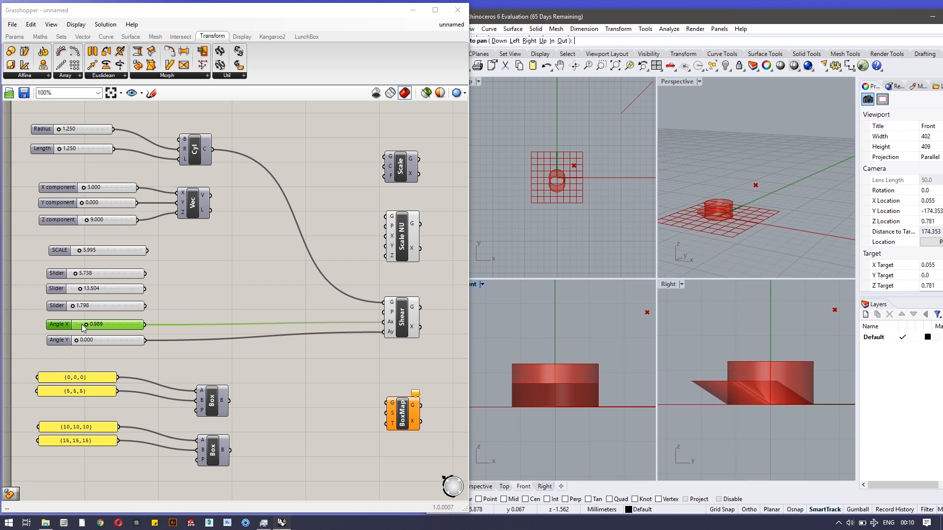
- Set Angle X to 2.424 and Angle Y to 2.552, and maximize the Perspective viewport to inspect the sheared cylinder
left_click_drag(84, 325, 102, 341)
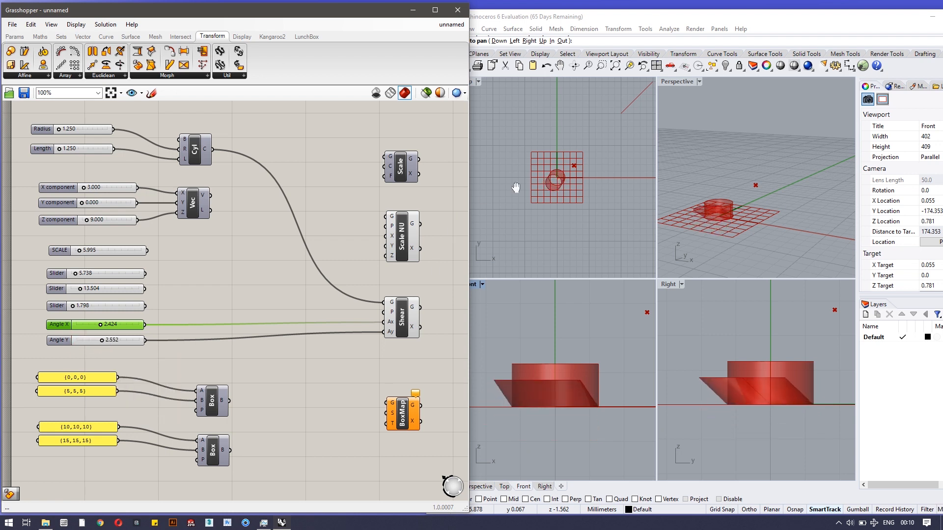
left_click(720, 91)
left_click(699, 82)
left_click(687, 92)
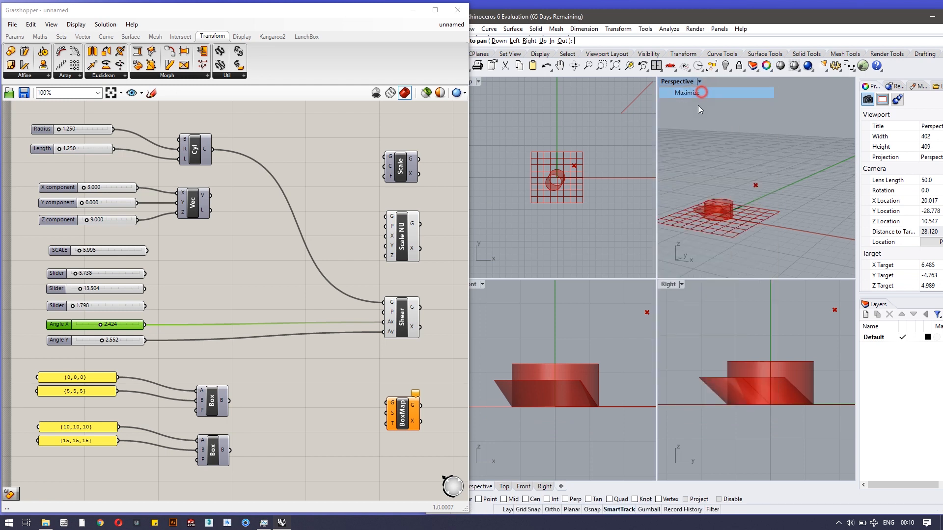
scroll(567, 360, "up", 3)
scroll(566, 360, "down", 4)
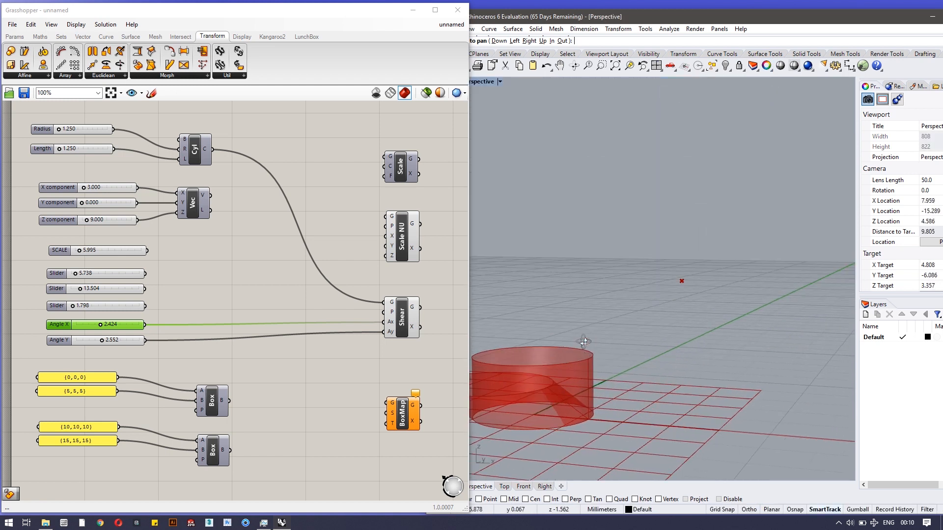
- Compare the sheared cylinder with the original up close, and disconnect the cylinder from the Shear component's Geometry input
scroll(527, 388, "up", 8)
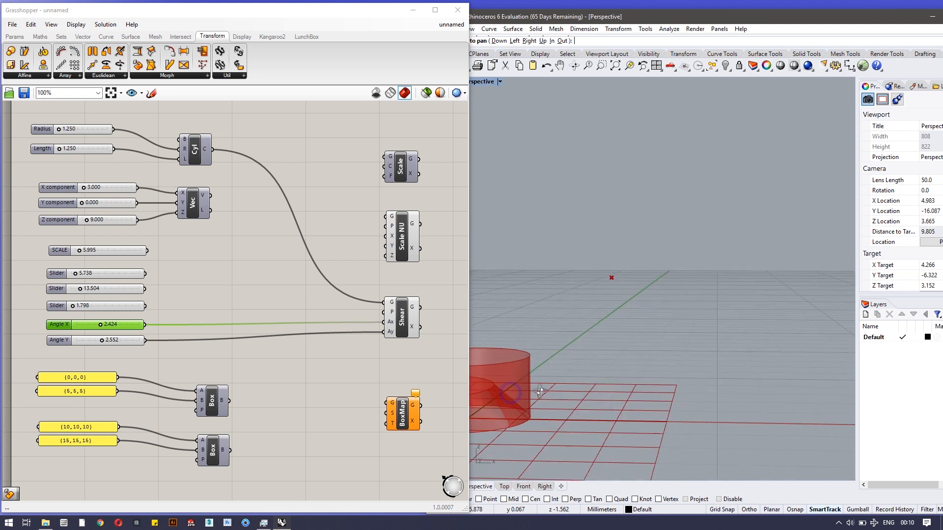
left_click(560, 66)
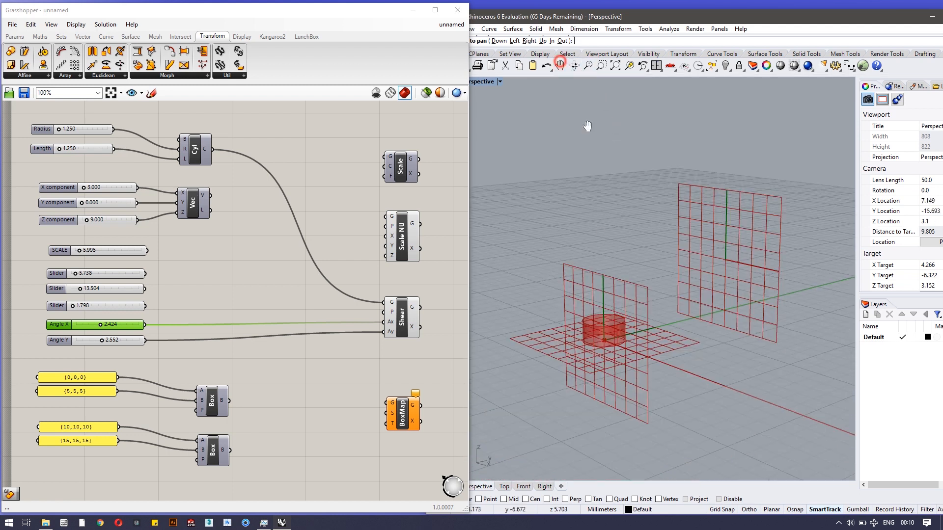
left_click_drag(559, 338, 747, 234)
key("Escape")
scroll(620, 367, "up", 8)
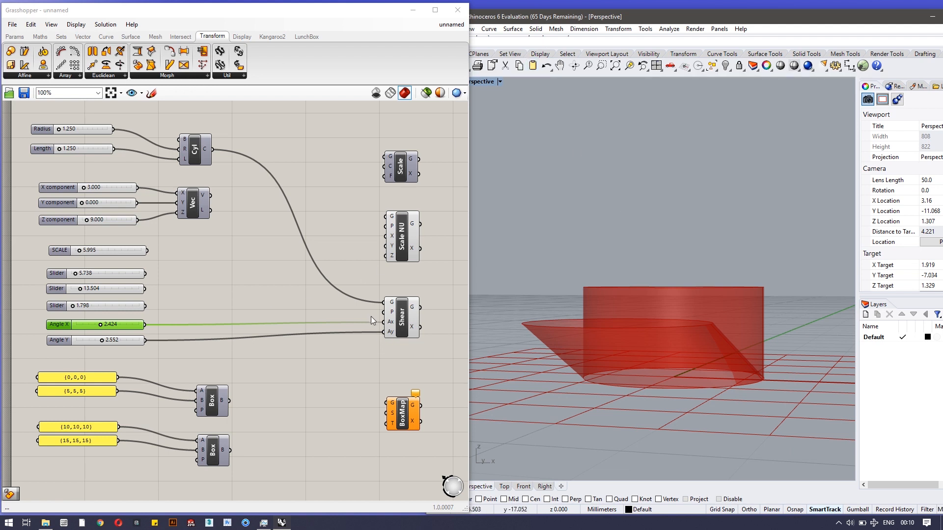
right_click(392, 305)
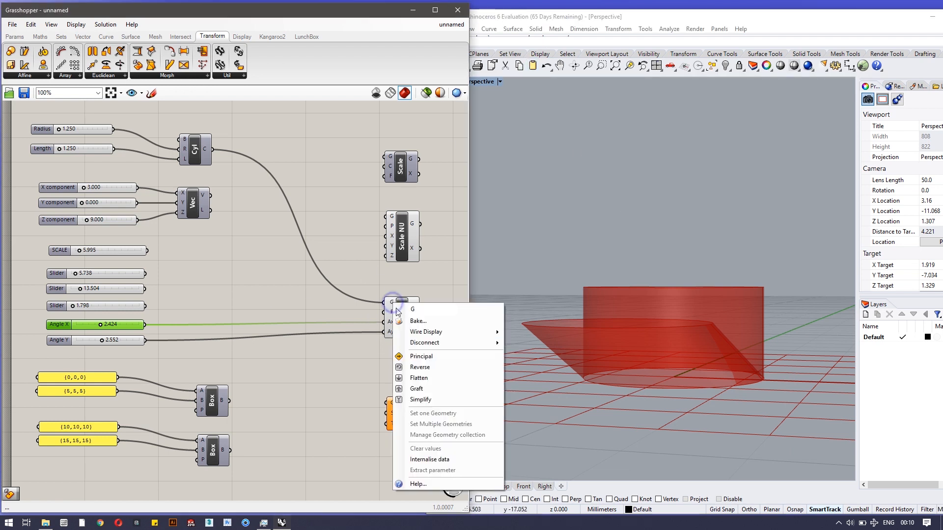
mouse_move(442, 344)
left_click(520, 341)
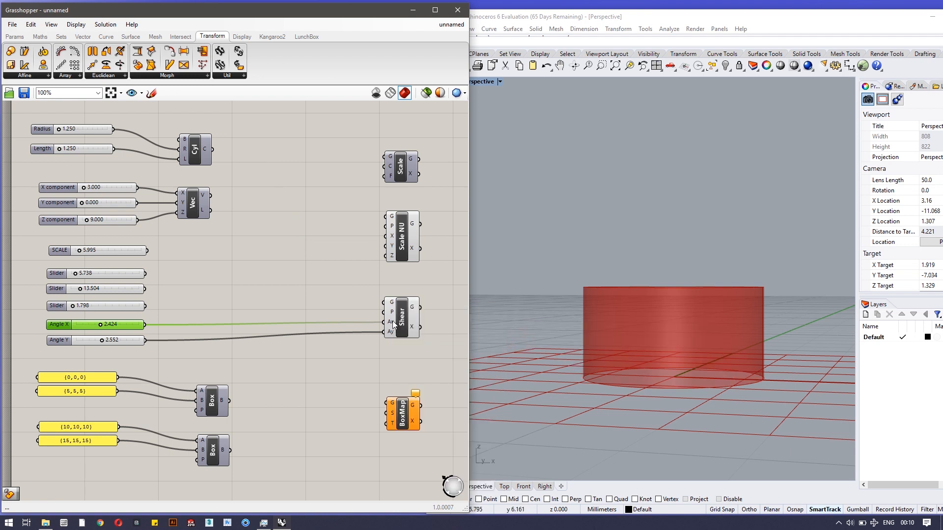
- Disconnect both angle sliders from the Shear component's Angle X and Angle Y inputs
right_click(392, 321)
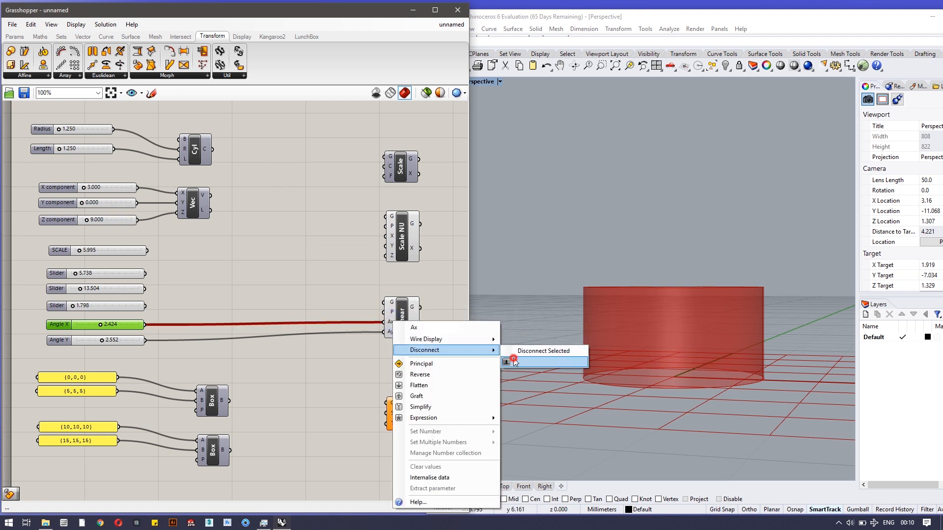
left_click(513, 351)
right_click(393, 332)
mouse_move(453, 355)
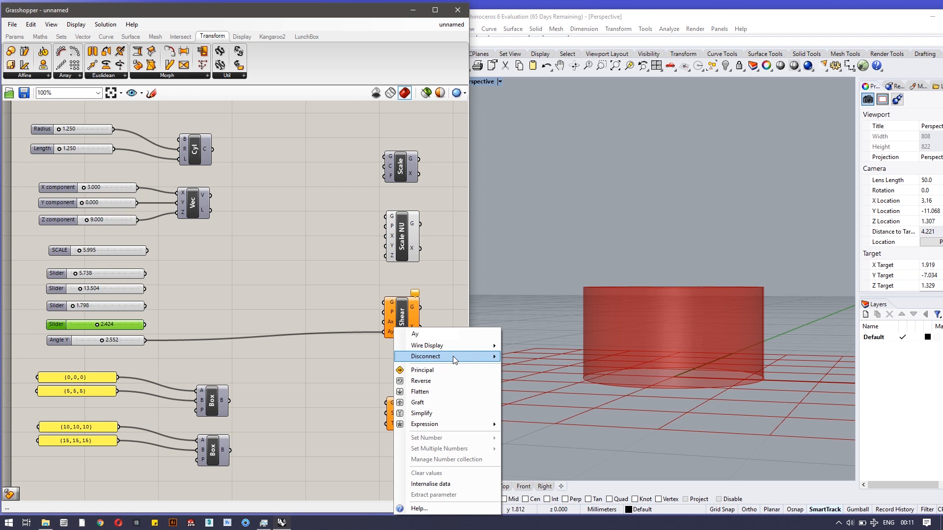
left_click(513, 356)
- Wire BoxMap with the cylinder as Geometry, the {0,0,0}–{5,5,5} box as Source and the {10,10,10}–{15,15,15} box as Target
left_click_drag(402, 417, 401, 416)
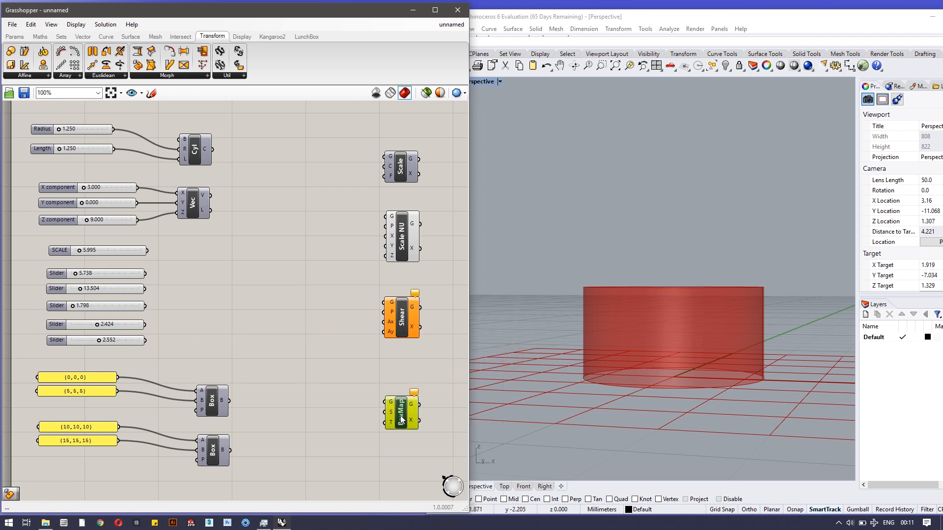
left_click(397, 382)
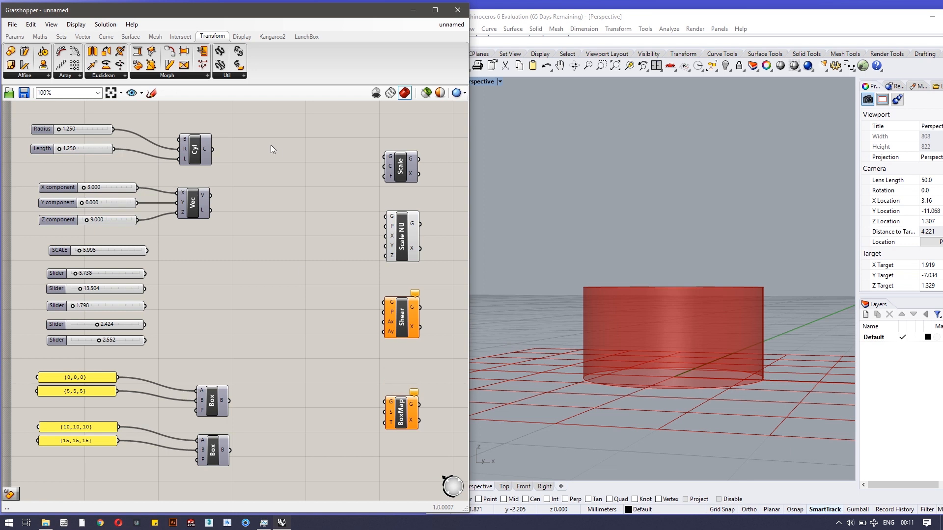
scroll(607, 325, "down", 5)
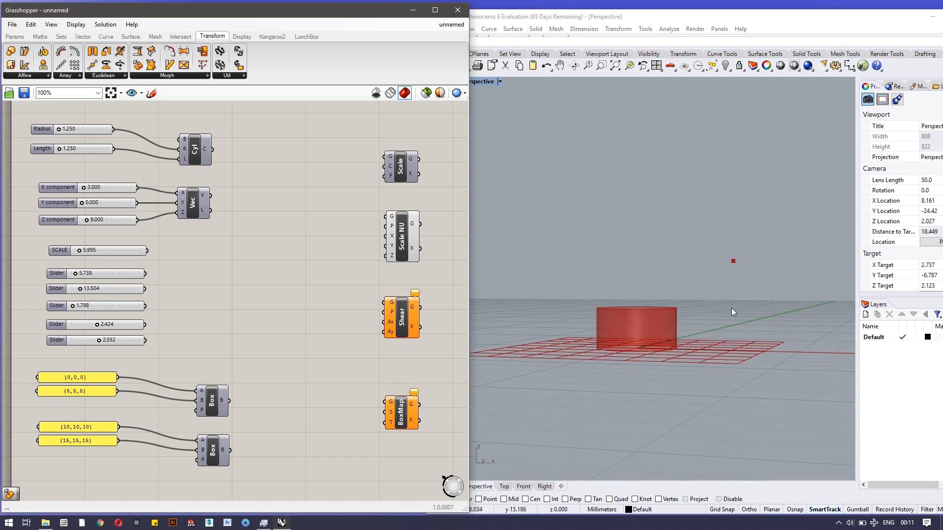
scroll(746, 288, "up", 3)
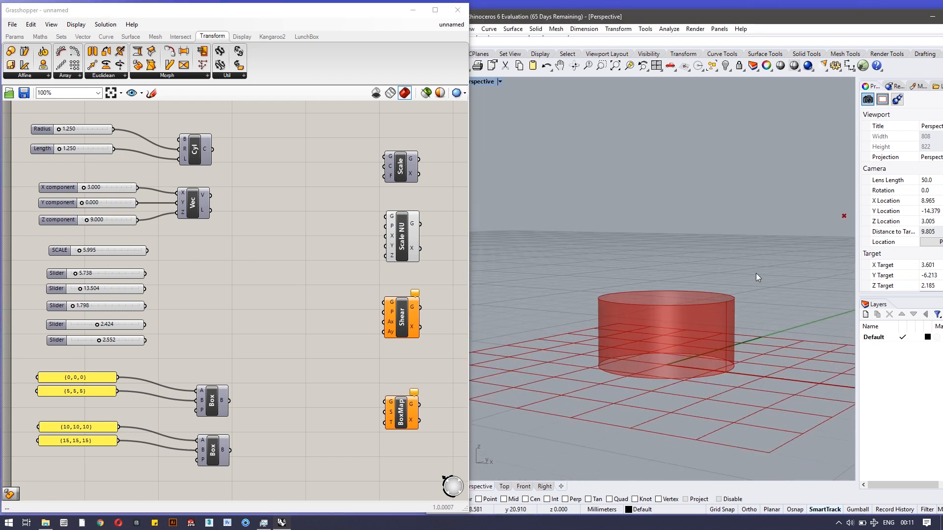
scroll(687, 260, "down", 4)
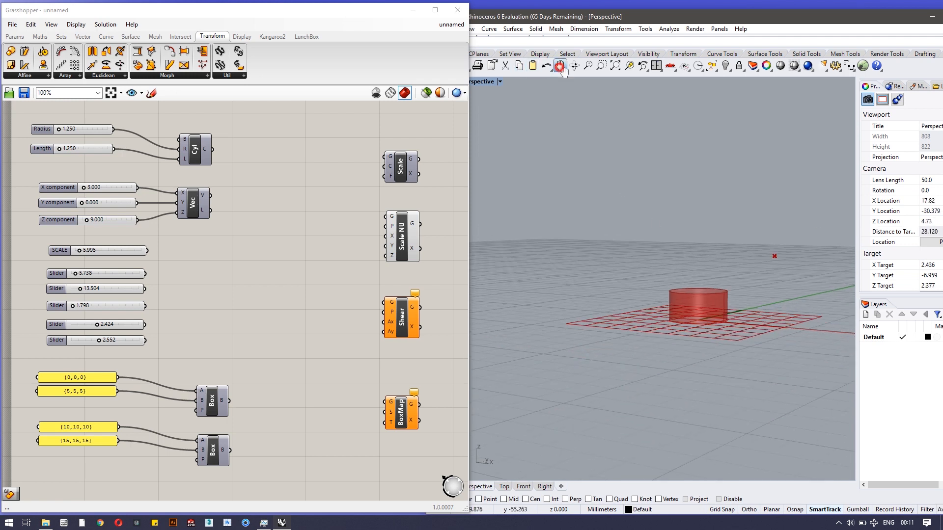
scroll(639, 295, "down", 2)
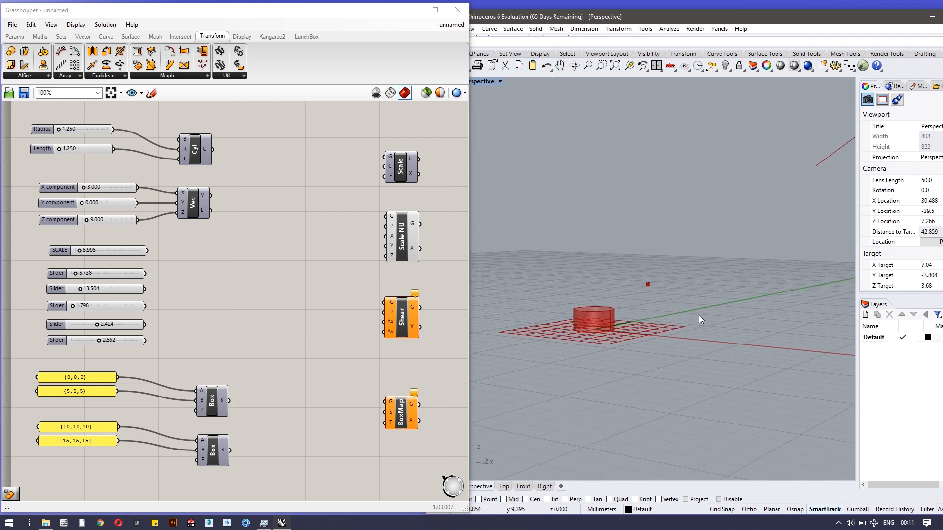
left_click_drag(216, 151, 385, 402)
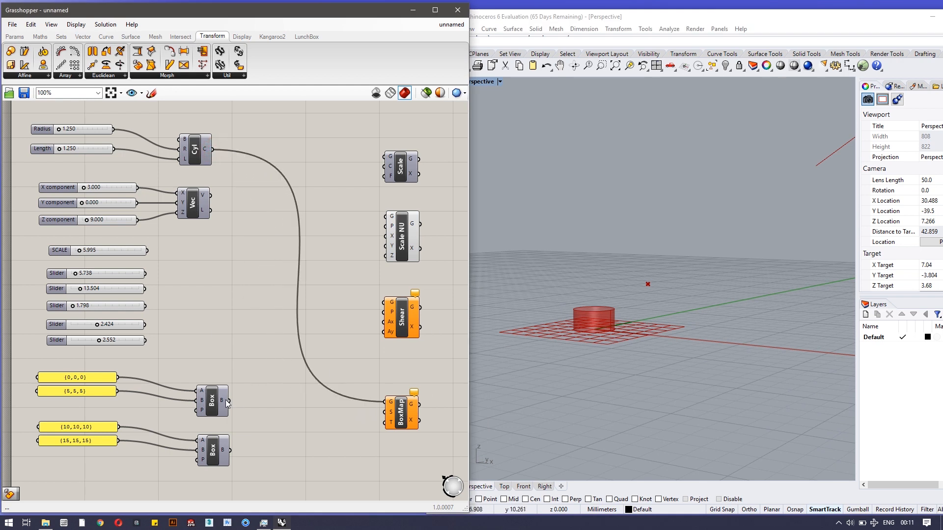
left_click_drag(228, 399, 391, 415)
left_click_drag(230, 449, 385, 422)
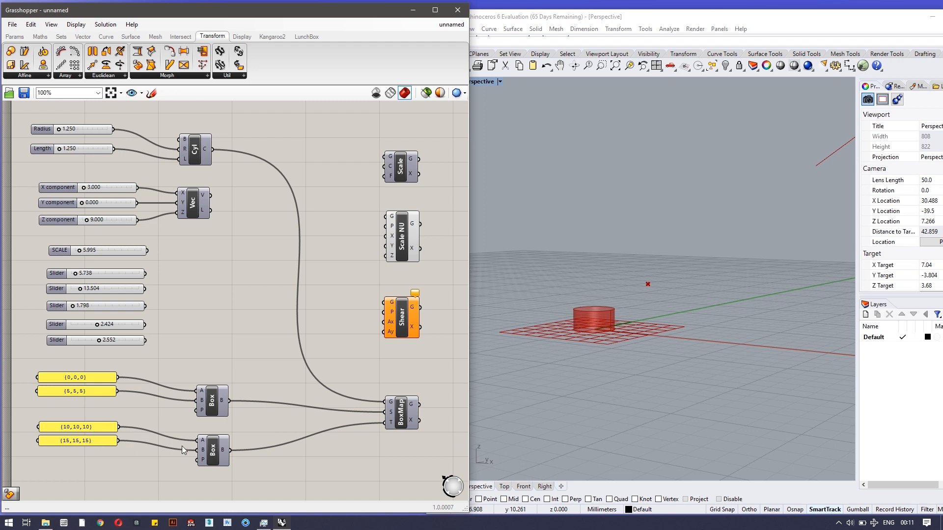
- Turn on the preview of the source Box component and examine the box beside the cylinder in the Perspective viewport
right_click(210, 414)
left_click(240, 431)
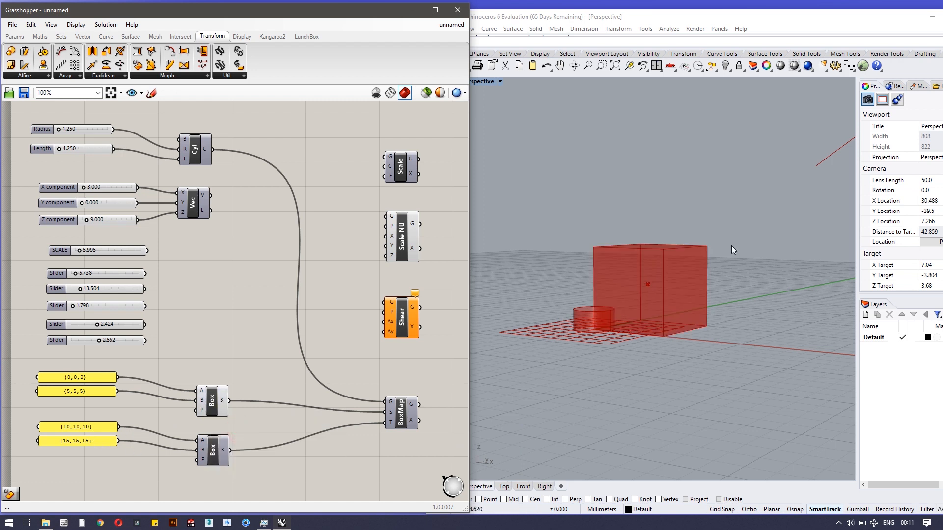
scroll(631, 349, "up", 4)
scroll(638, 305, "up", 4)
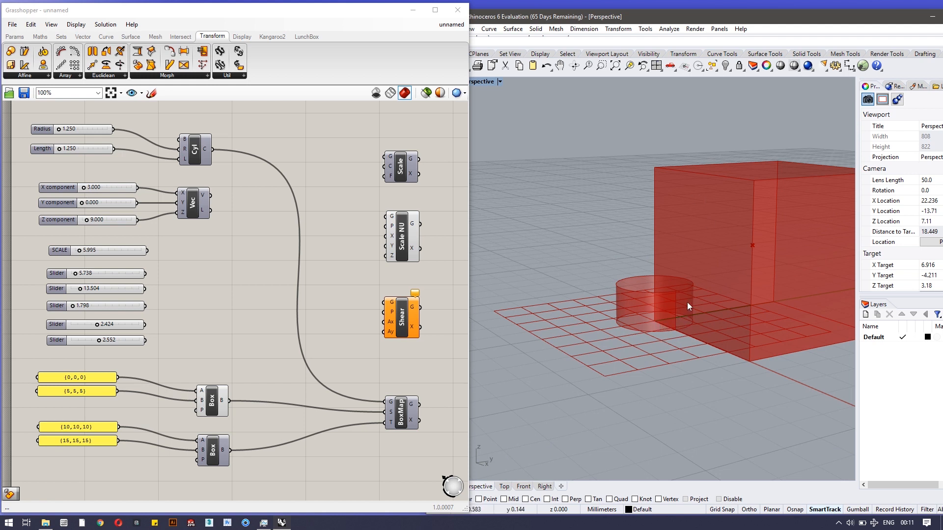
scroll(688, 300, "down", 15)
scroll(808, 228, "down", 1)
right_click_drag(785, 231, 809, 247)
scroll(807, 247, "up", 5)
scroll(807, 246, "down", 10)
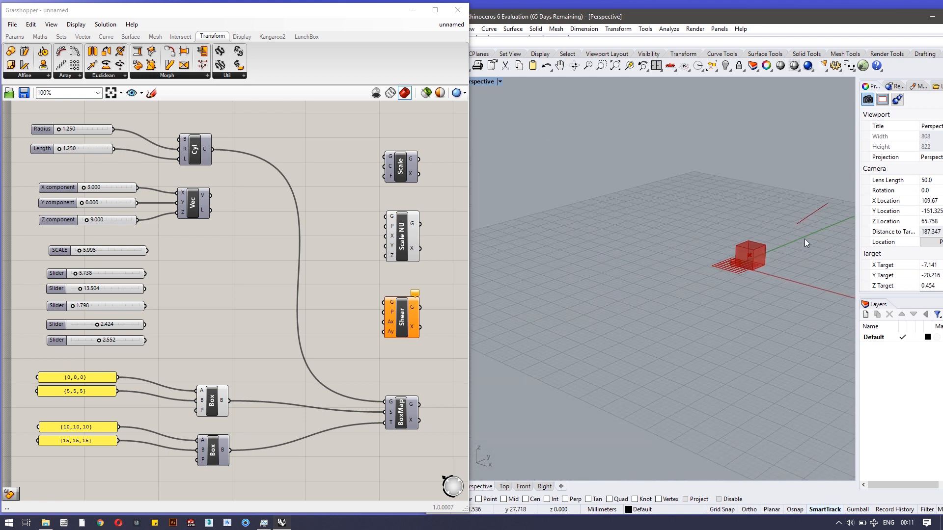
- Turn on the preview of the target Box component and frame both boxes in the Perspective viewport
left_click(555, 65)
right_click_drag(646, 193, 696, 221)
left_click_drag(747, 318, 579, 370)
right_click_drag(620, 349, 586, 317)
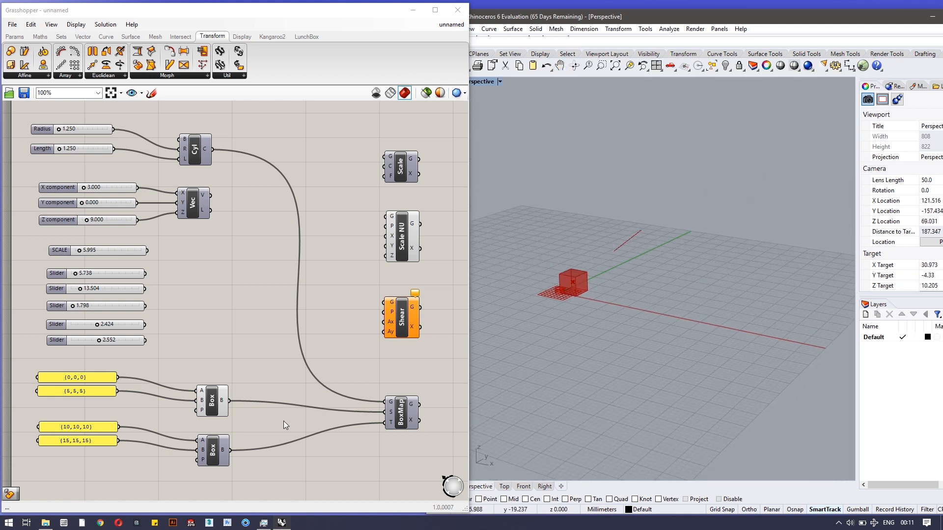
left_click(211, 454)
right_click(212, 452)
left_click(242, 467)
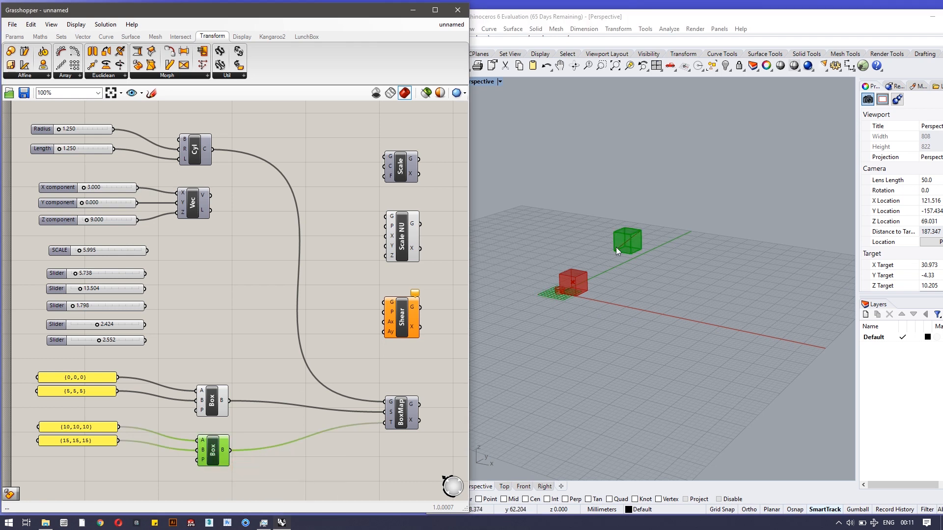
scroll(611, 249, "up", 5)
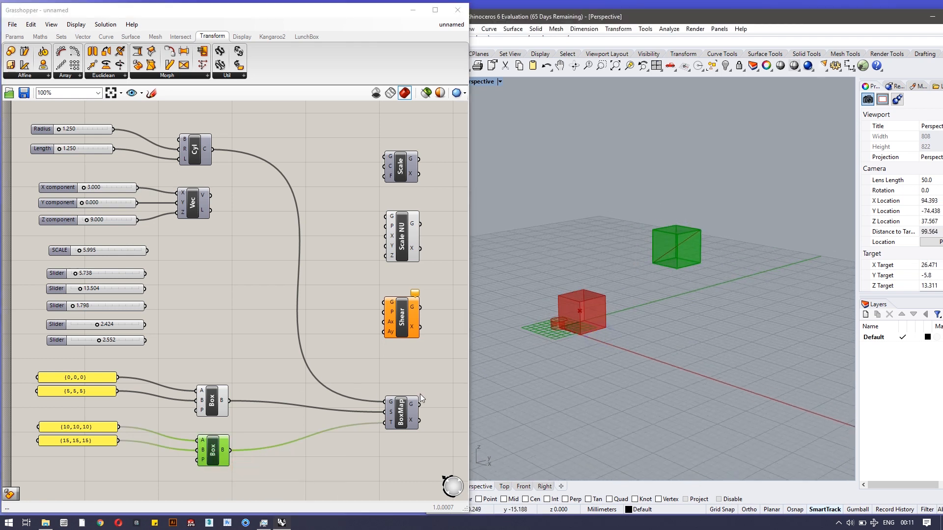
- Turn on the BoxMap preview and compare the mapped cylinder at the target box with the original at the source box
left_click(401, 414)
right_click(401, 414)
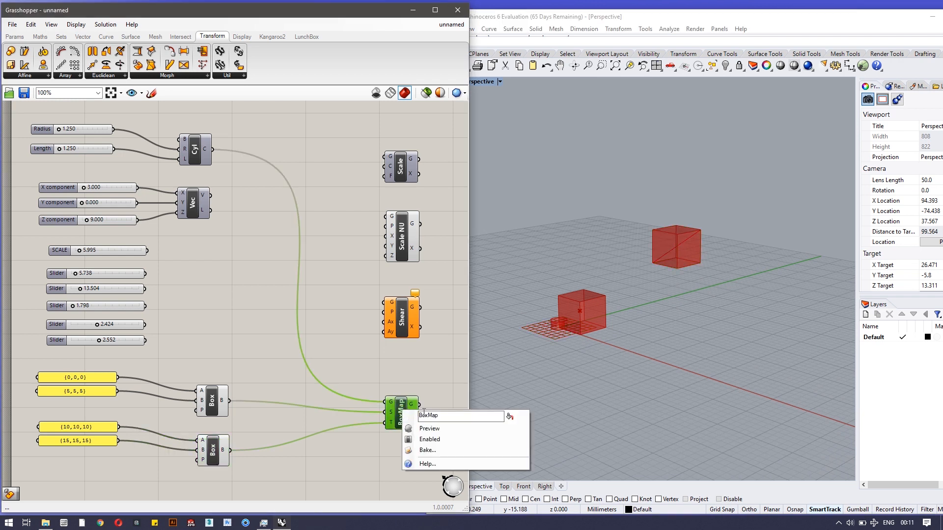
left_click(431, 429)
scroll(646, 270, "up", 5)
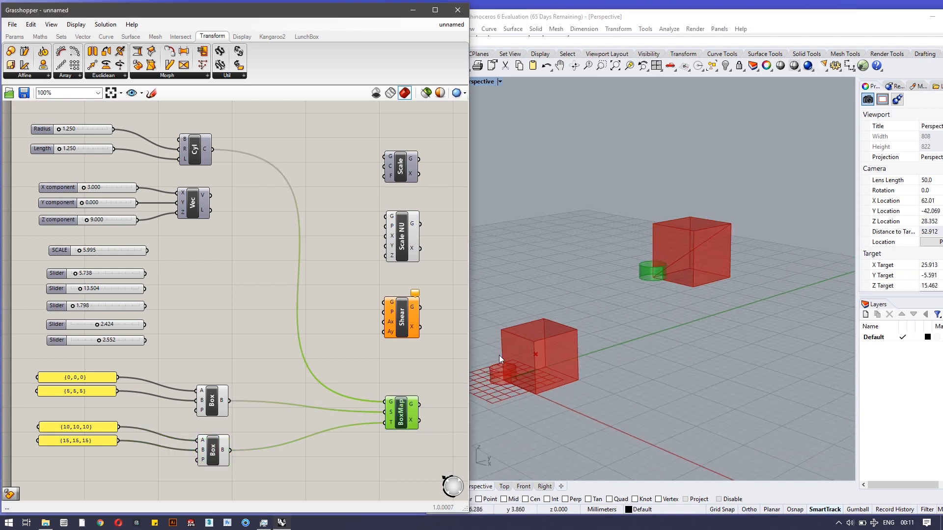
scroll(499, 388, "up", 5)
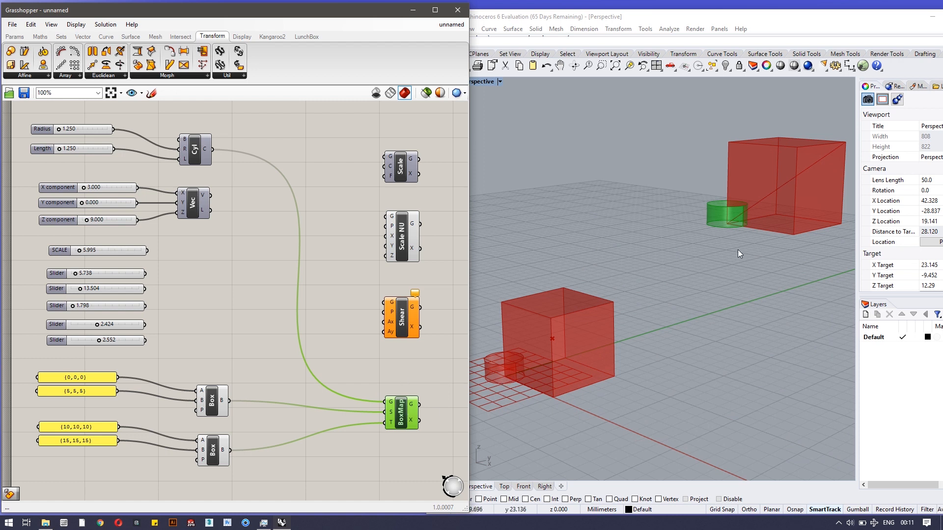
right_click_drag(731, 252, 727, 328)
scroll(696, 166, "down", 8)
scroll(738, 129, "down", 2)
right_click_drag(738, 130, 754, 109)
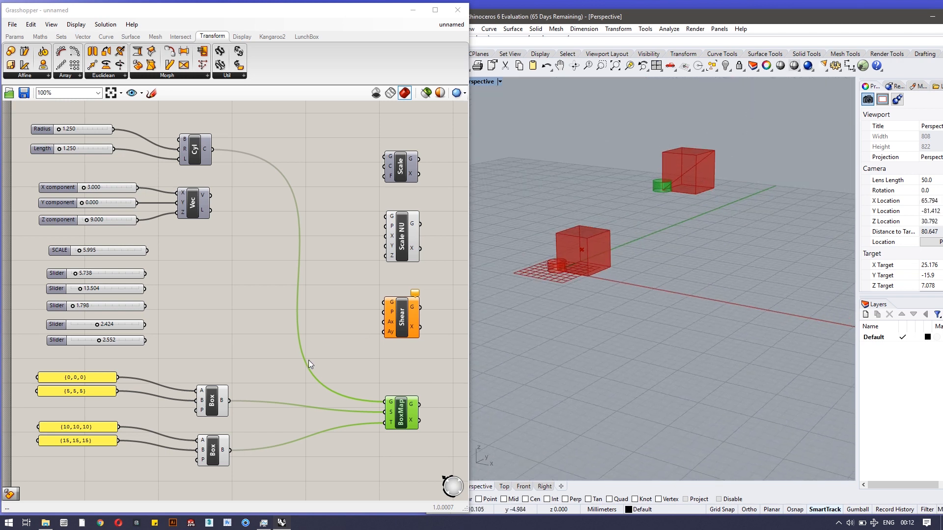
- Turn off the previews of the BoxMap component and of the source and target Box components
left_click(217, 452)
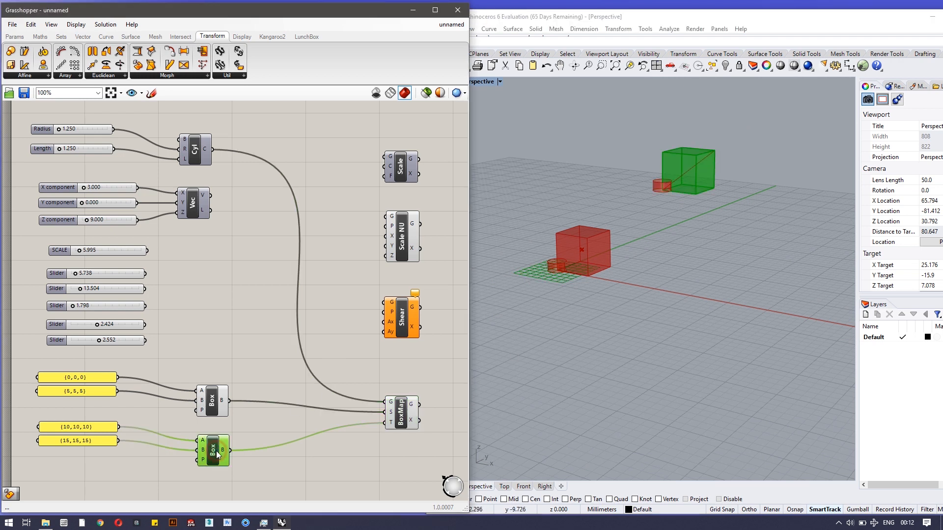
right_click(390, 404)
left_click(364, 374)
right_click(406, 414)
key("Escape")
right_click(400, 410)
left_click(421, 428)
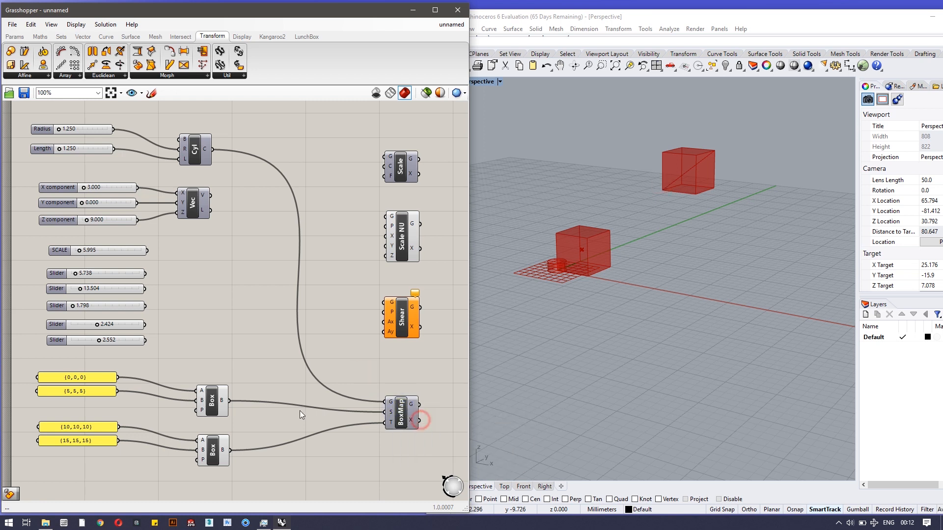
right_click(212, 406)
left_click(242, 422)
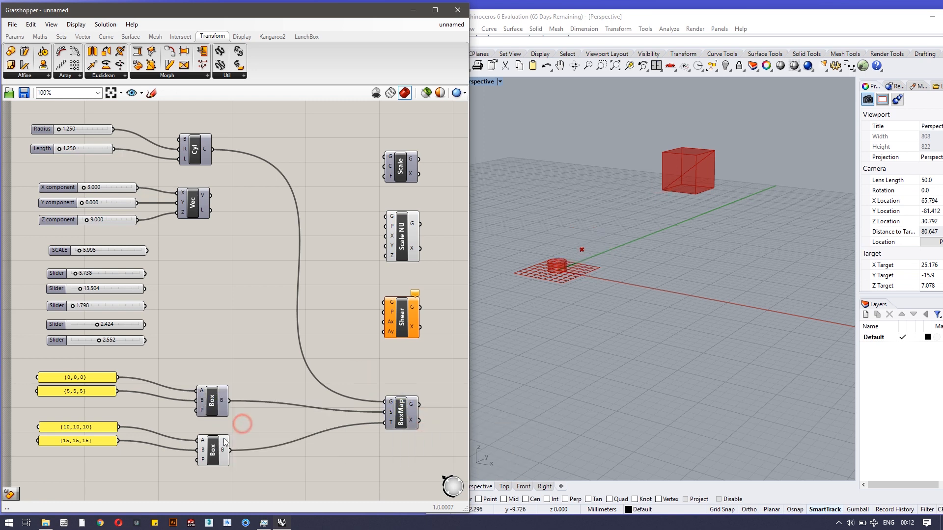
right_click(214, 455)
left_click(241, 472)
- Connect the second Cylinder component's output to the Geometry input of the RecMap component
right_click_drag(312, 472, 298, 179)
right_click_drag(322, 414, 301, 265)
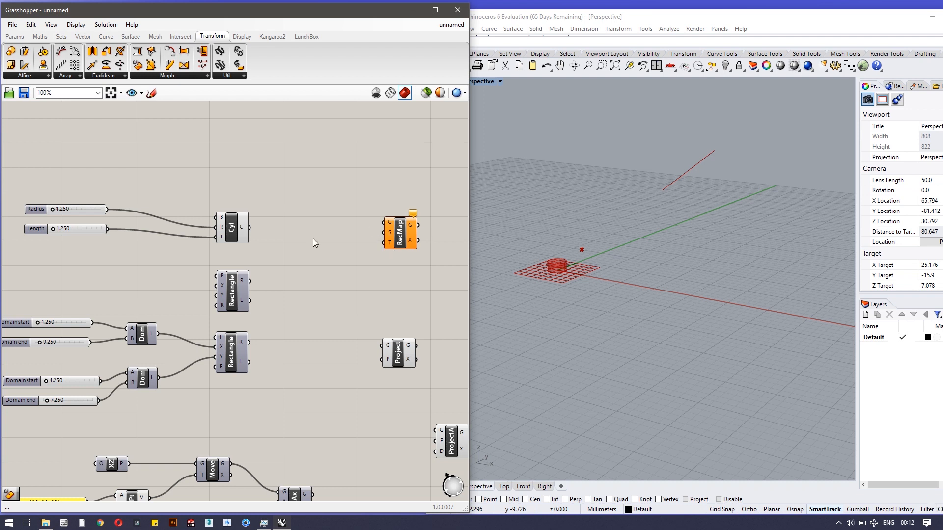
left_click_drag(249, 227, 404, 253)
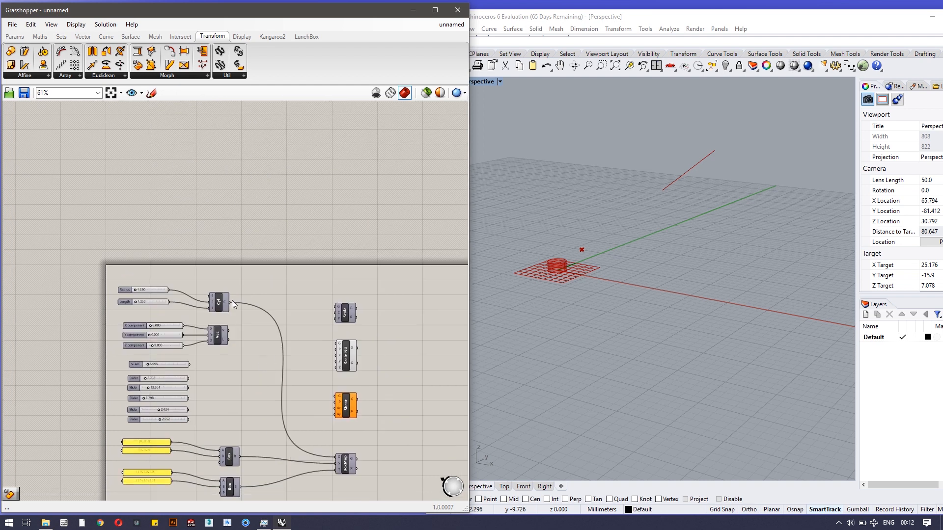
- Toggle the preview of the Cylinder component that feeds BoxMap
right_click(219, 302)
left_click(234, 318)
right_click(221, 306)
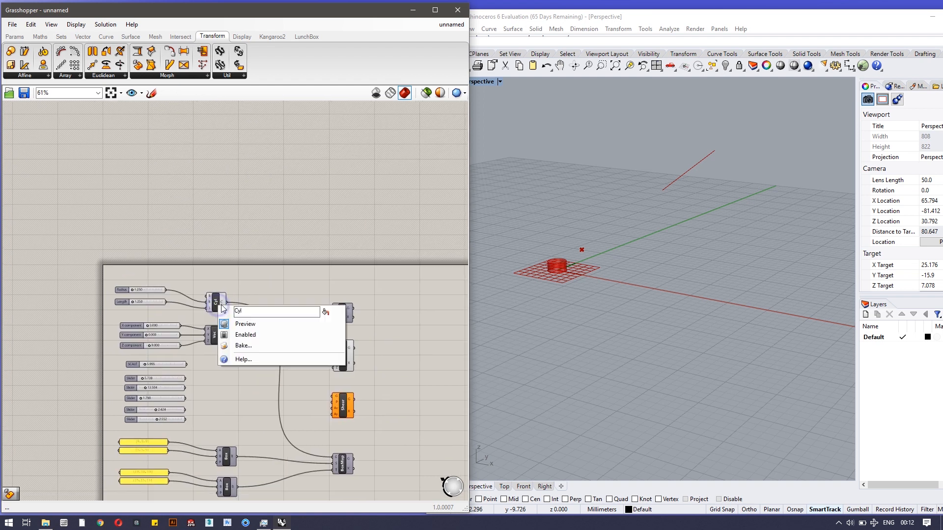
left_click(239, 332)
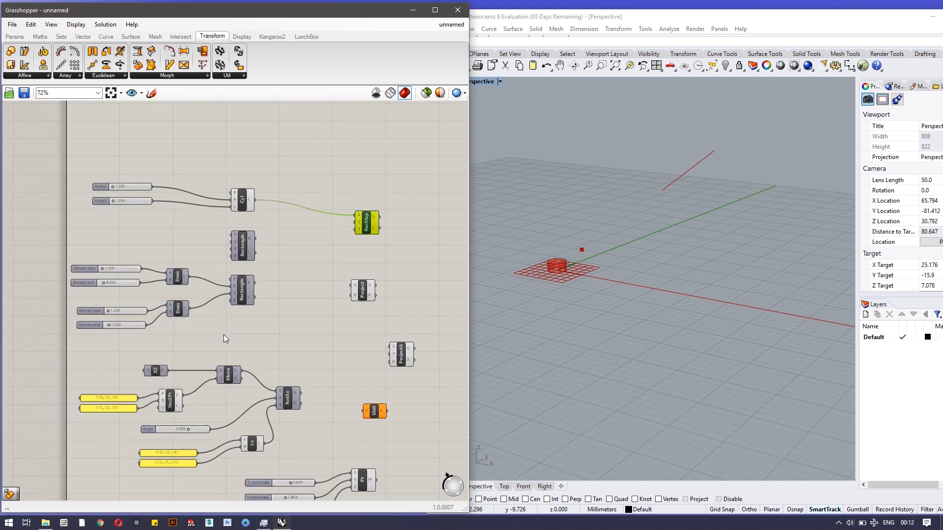
- Turn on the preview of the upper Rectangle component below the second cylinder and view the result around the cylinder
scroll(275, 225, "up", 3)
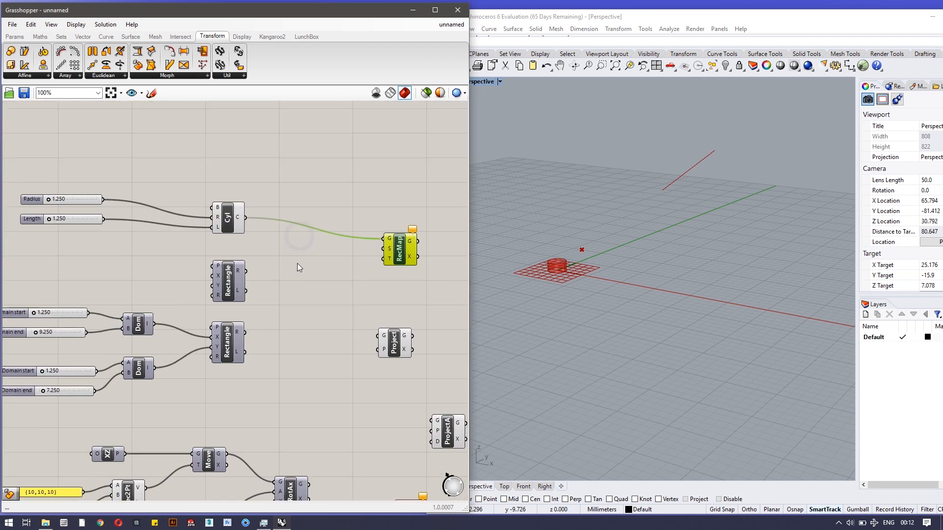
left_click_drag(246, 271, 305, 285)
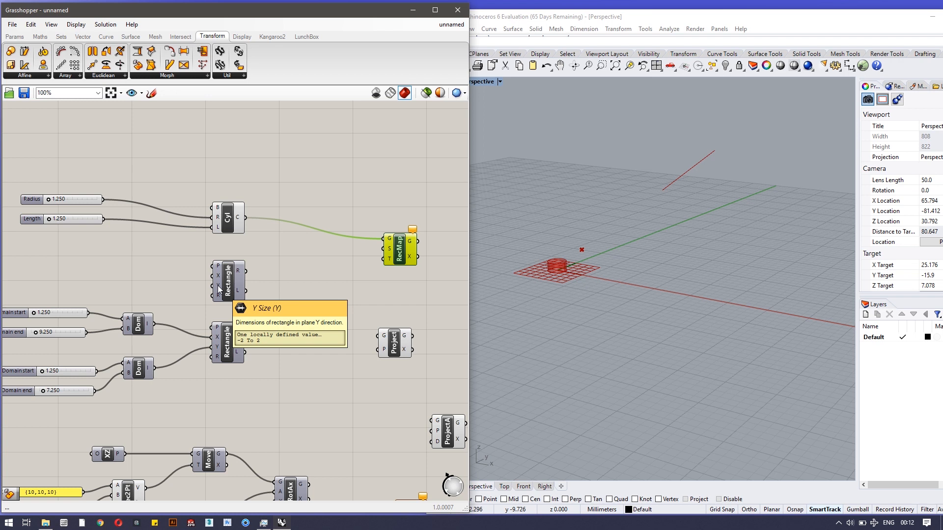
right_click(237, 280)
left_click(243, 288)
scroll(523, 268, "up", 6)
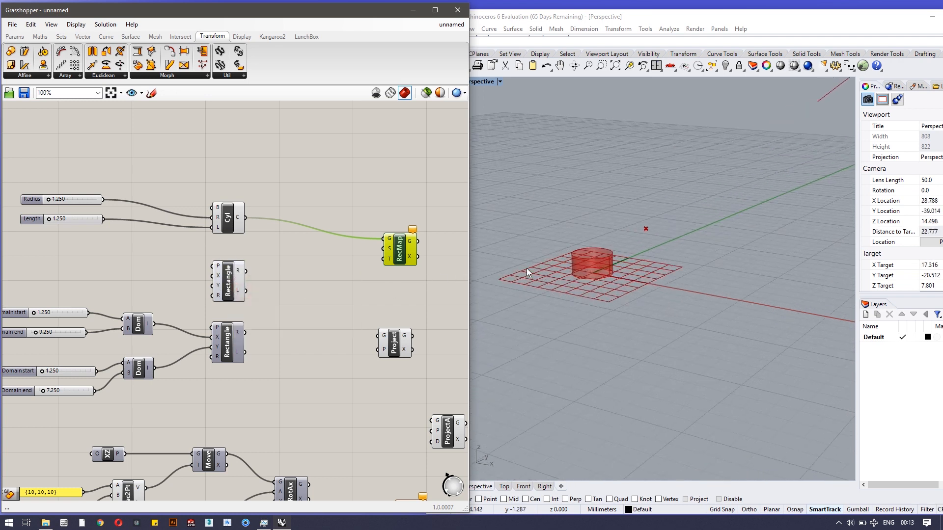
- Examine the second cylinder and the plane grid around it from a closer angle in the Perspective view
scroll(591, 271, "up", 8)
right_click_drag(621, 285, 615, 322)
scroll(664, 151, "down", 12)
right_click_drag(707, 145, 711, 164)
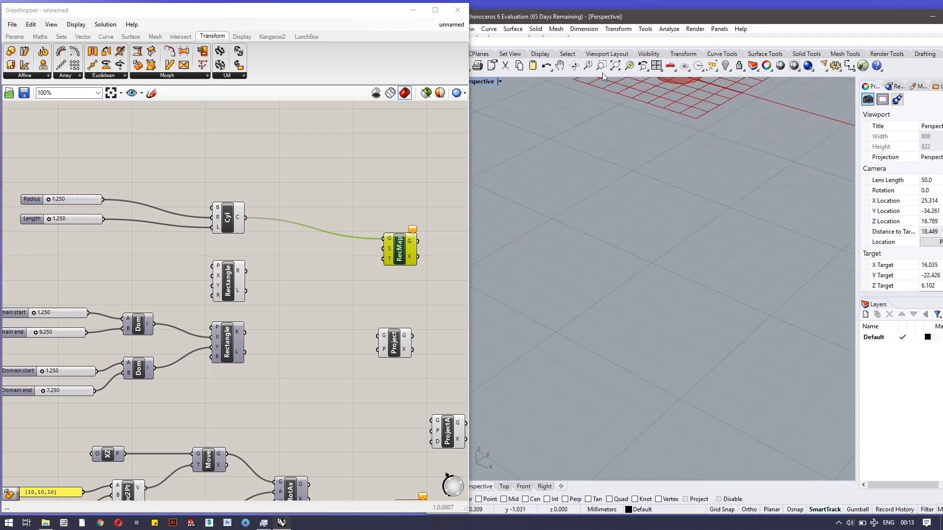
left_click(560, 65)
left_click_drag(673, 169, 629, 222)
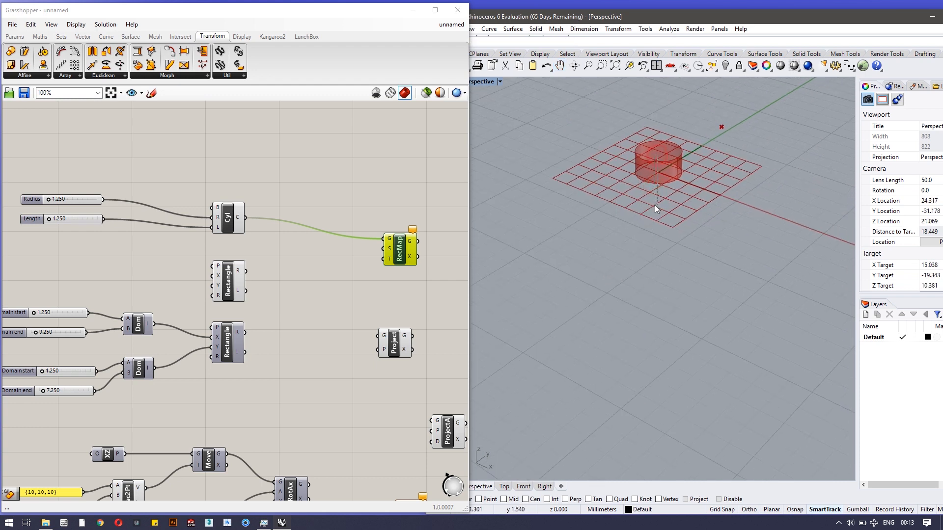
left_click(569, 66)
left_click_drag(640, 205, 596, 175)
scroll(612, 188, "up", 3)
scroll(612, 188, "up", 3)
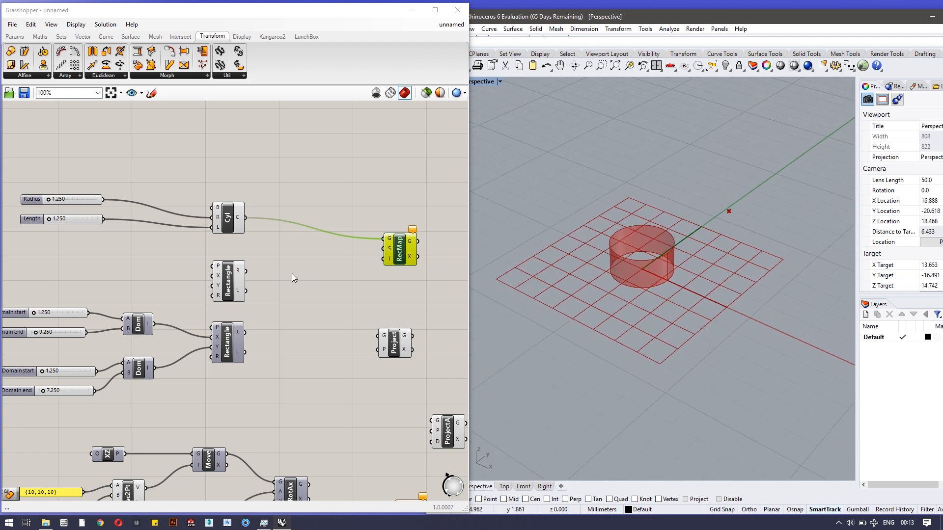
- Hide the upper Rectangle component's preview, show it again, and inspect the rectangle at the cylinder's base
right_click(226, 344)
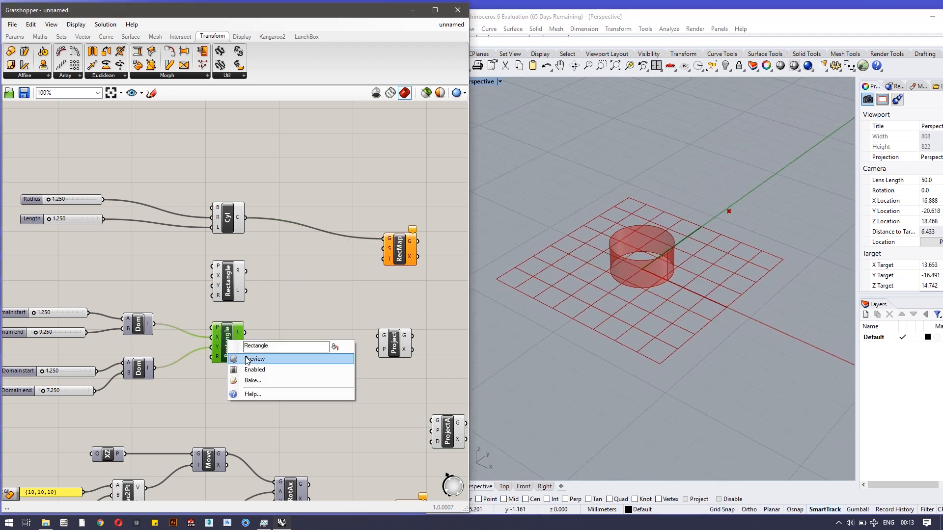
right_click(226, 268)
left_click(247, 289)
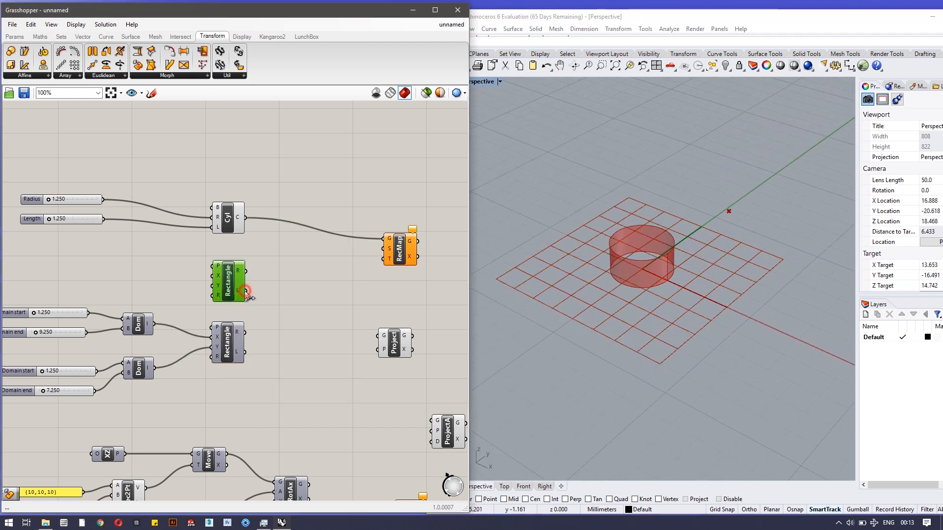
scroll(649, 250, "up", 2)
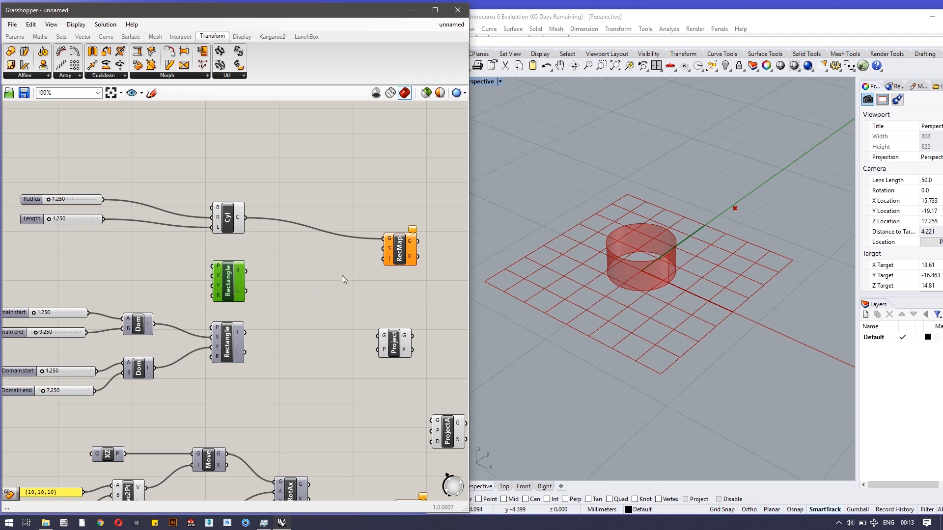
right_click(232, 294)
left_click(253, 312)
scroll(648, 285, "up", 2)
scroll(647, 278, "up", 2)
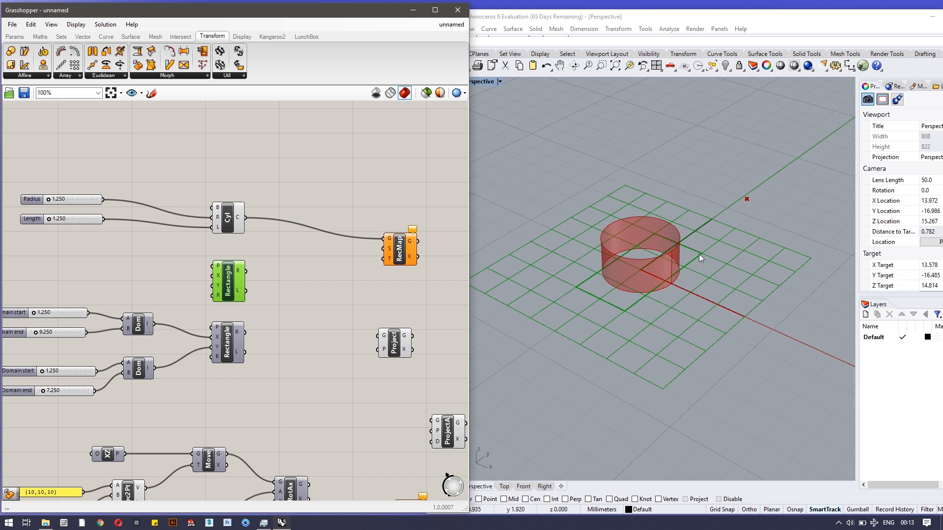
- Connect the upper Rectangle output to RecMap's Source input and the lower Rectangle output to its Target input
left_click_drag(246, 271, 403, 264)
left_click(227, 344)
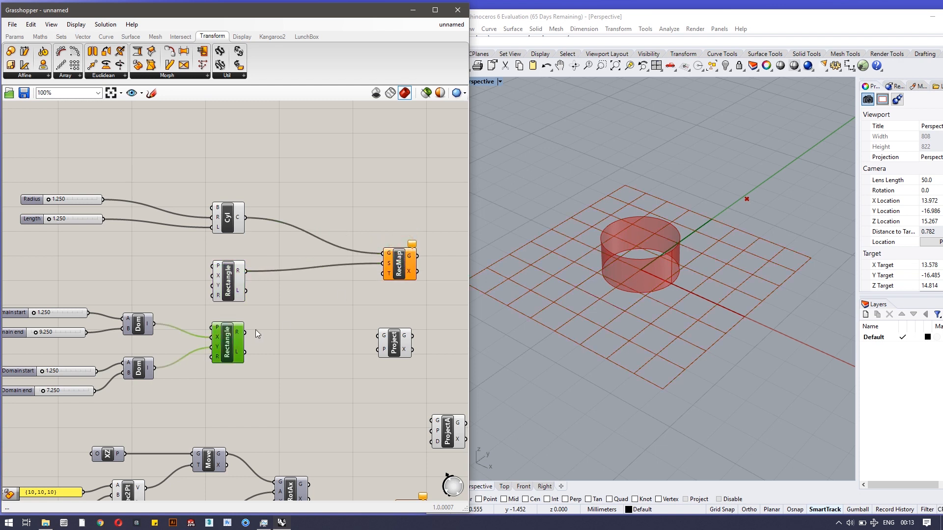
left_click_drag(245, 332, 378, 278)
scroll(614, 260, "down", 5)
scroll(753, 282, "down", 1)
scroll(819, 293, "up", 1)
right_click_drag(819, 292, 473, 296)
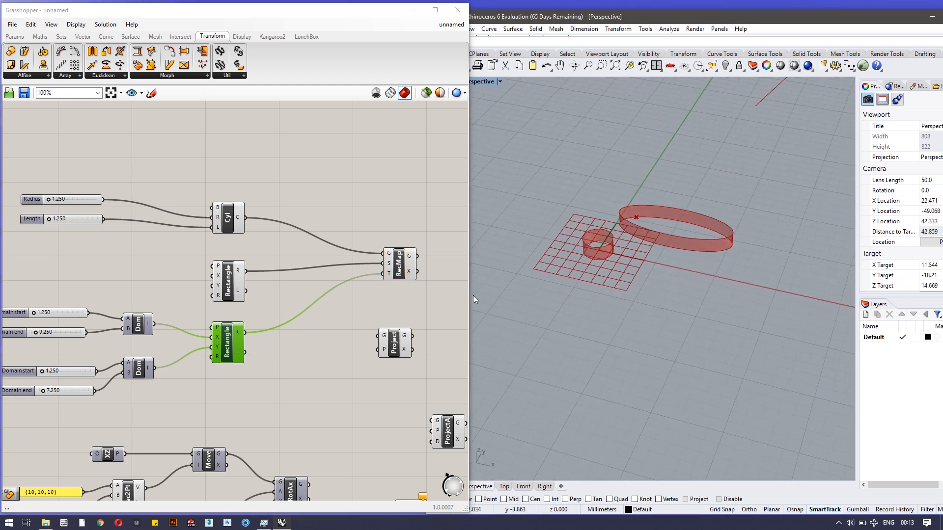
- Turn on the preview of the lower Rectangle component and inspect the target rectangle around the mapped cylinder
right_click(241, 353)
left_click(254, 361)
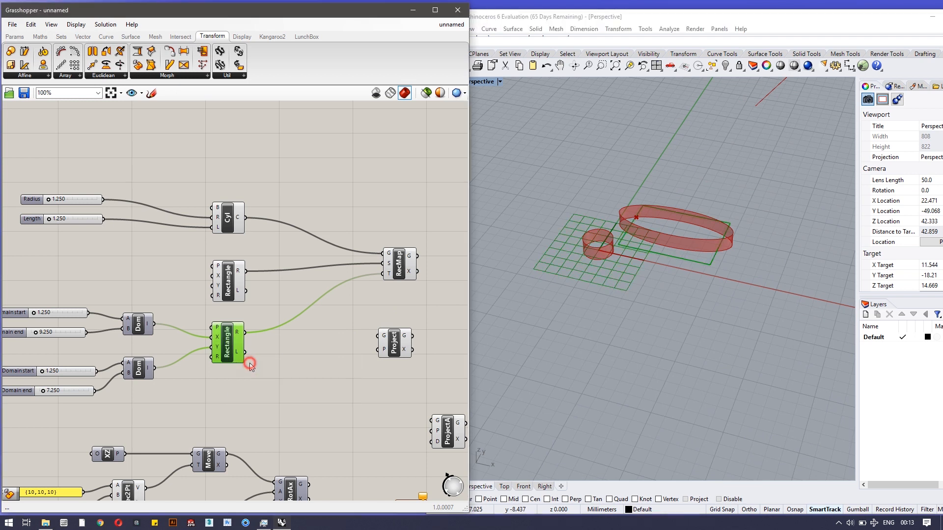
scroll(696, 225, "up", 3)
scroll(713, 235, "up", 2)
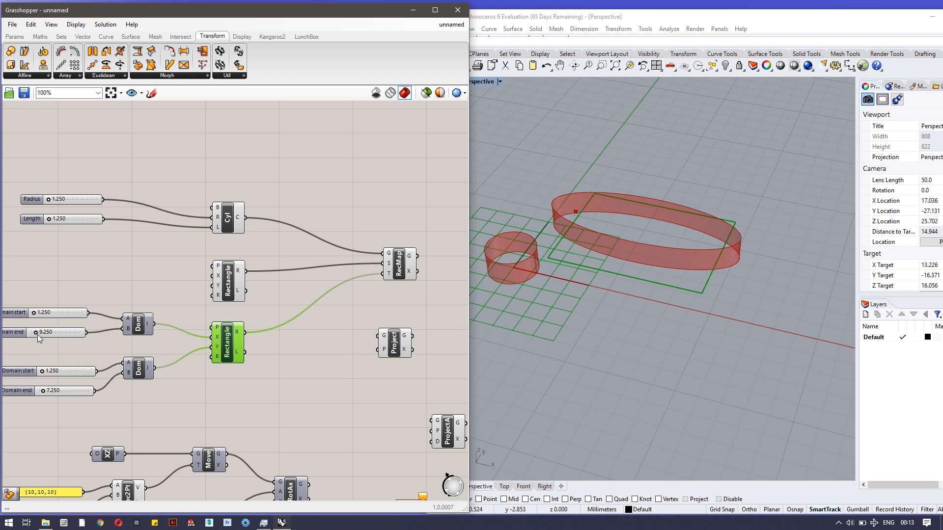
- For the target rectangle, set the X domain end to 11.250, the Y domain end to 15.250 and the Y domain start to 4.250
left_click_drag(37, 332, 39, 331)
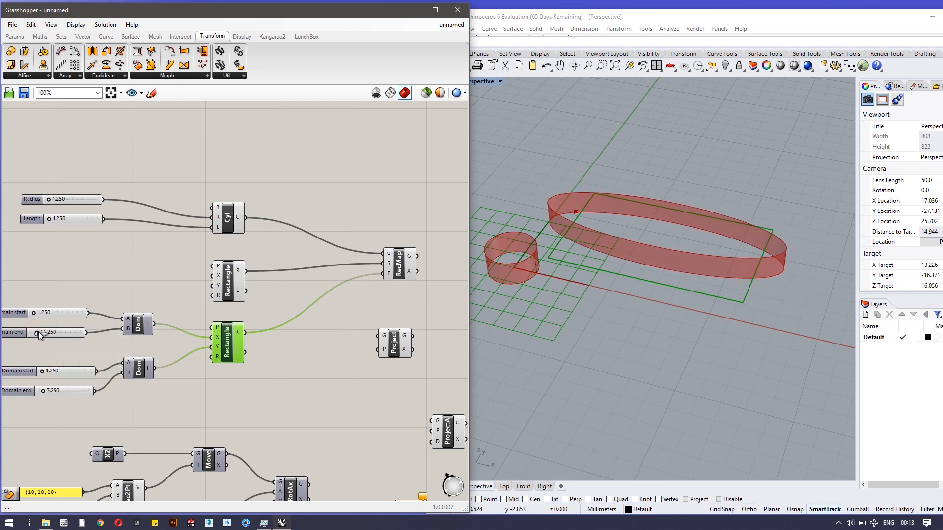
left_click_drag(41, 390, 46, 390)
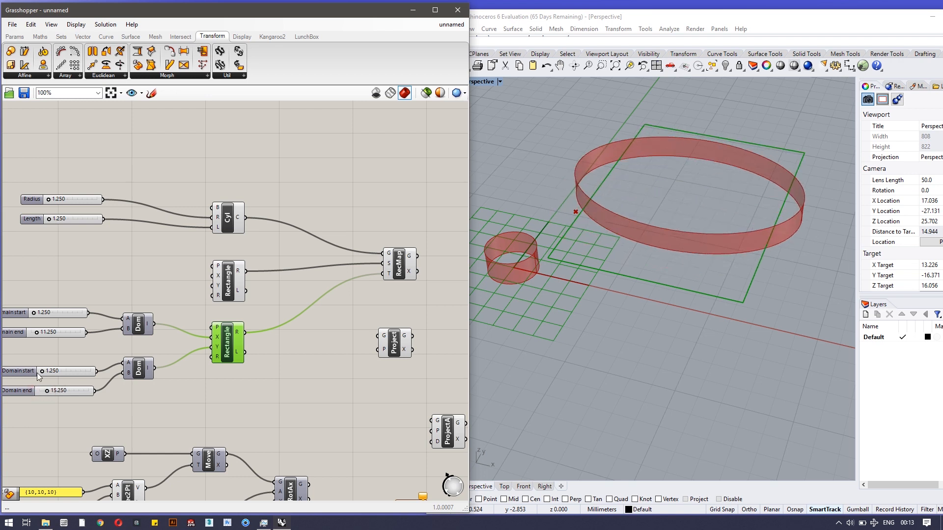
left_click(42, 372)
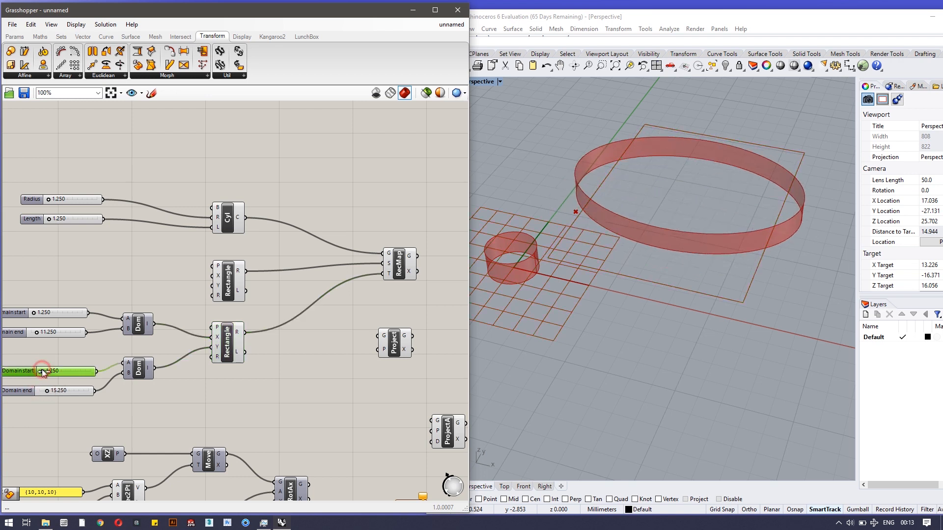
left_click_drag(42, 373, 45, 372)
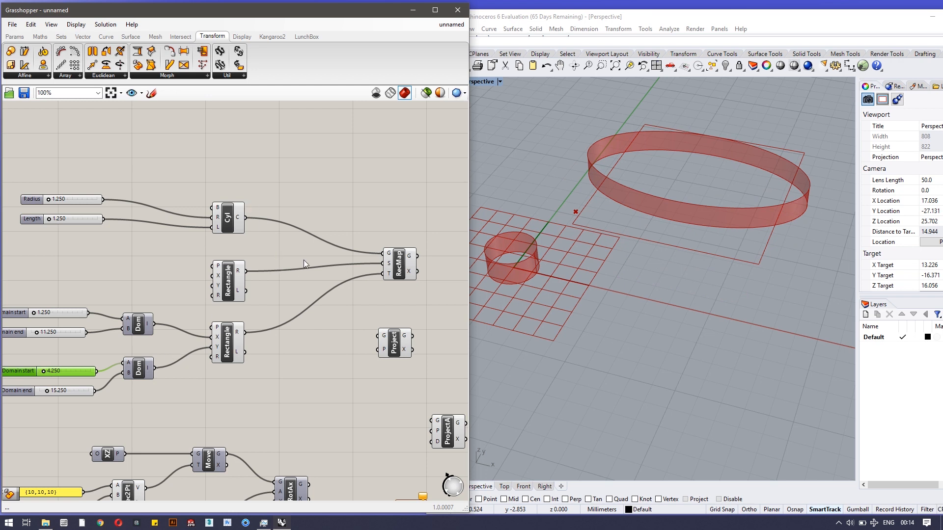
- Turn off the previews of the source and target Rectangle components
right_click_drag(334, 421, 330, 374)
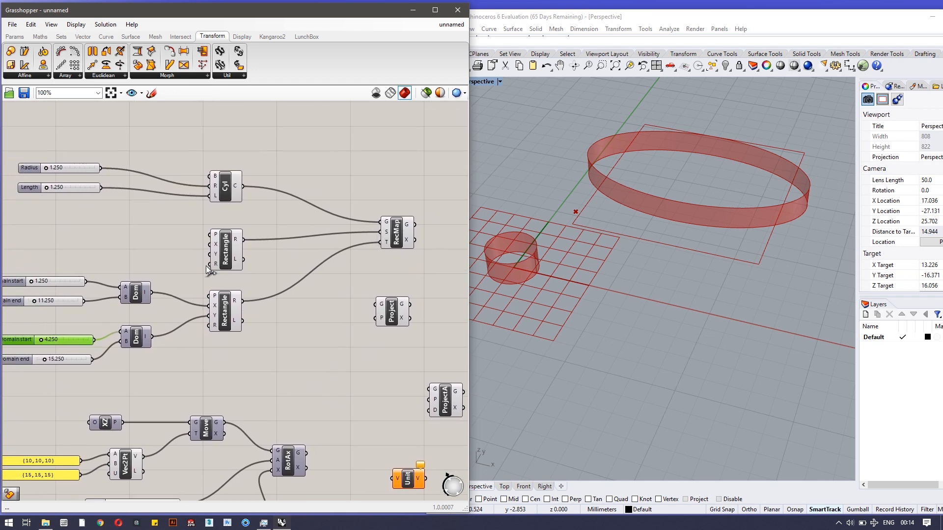
right_click(233, 249)
left_click(259, 265)
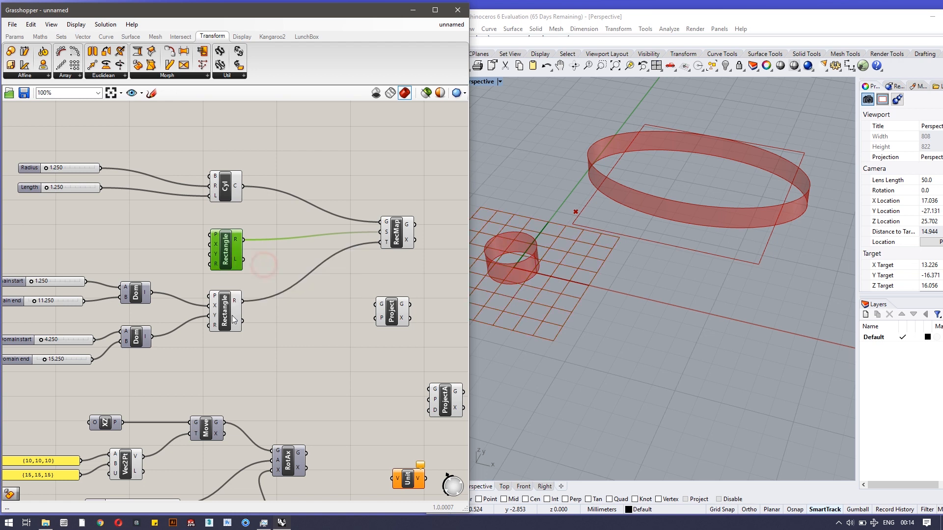
right_click(229, 318)
left_click(242, 335)
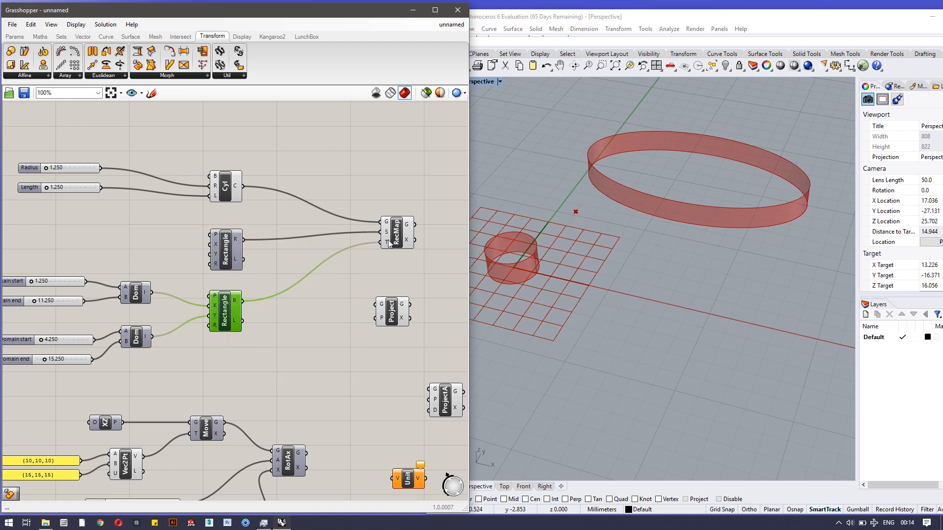
- Disconnect the target Rectangle, the source Rectangle and the Cylinder from the RecMap component's inputs
right_click(385, 243)
mouse_move(444, 281)
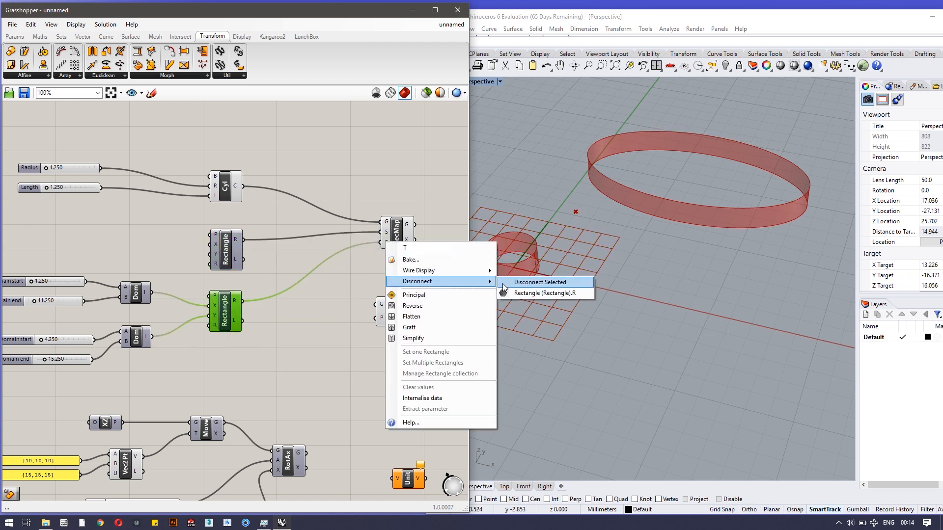
left_click(502, 284)
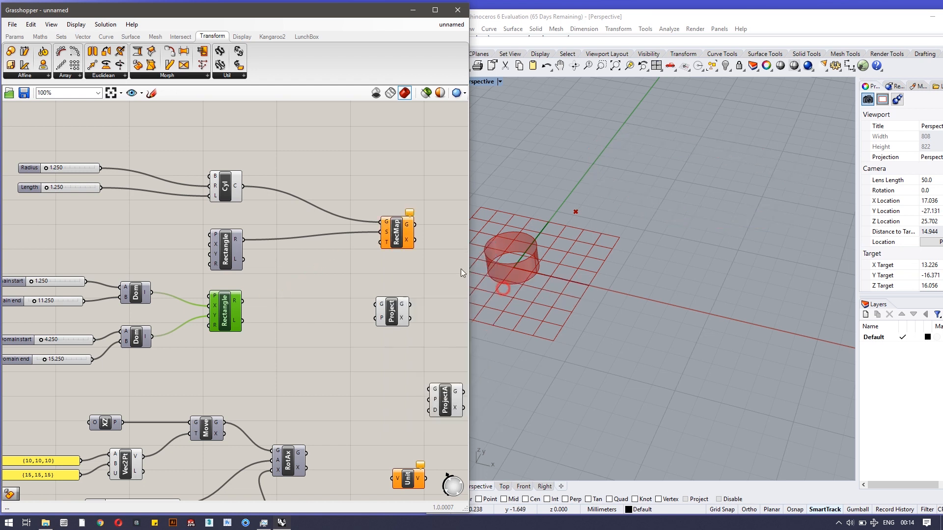
right_click(388, 234)
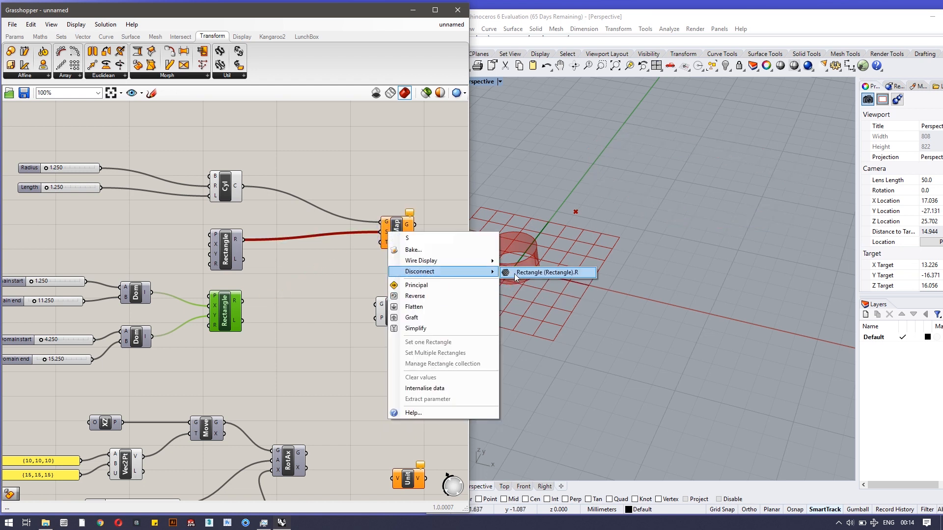
left_click(517, 275)
right_click(388, 224)
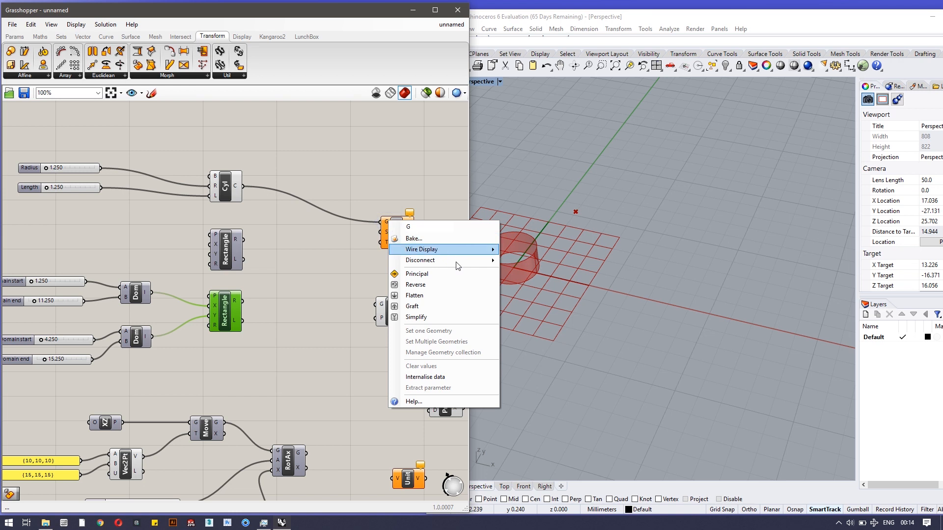
mouse_move(456, 261)
left_click(517, 264)
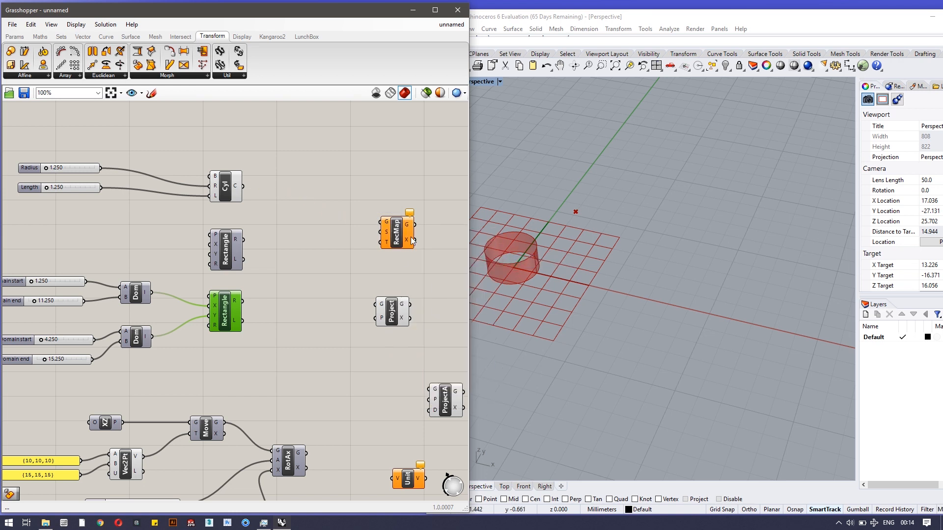
- Move the RecMap component up out of the way and position the Project component below it, beside the Rectangle components
left_click(396, 234)
left_click_drag(396, 234, 394, 184)
left_click_drag(393, 308, 391, 286)
left_click(380, 350)
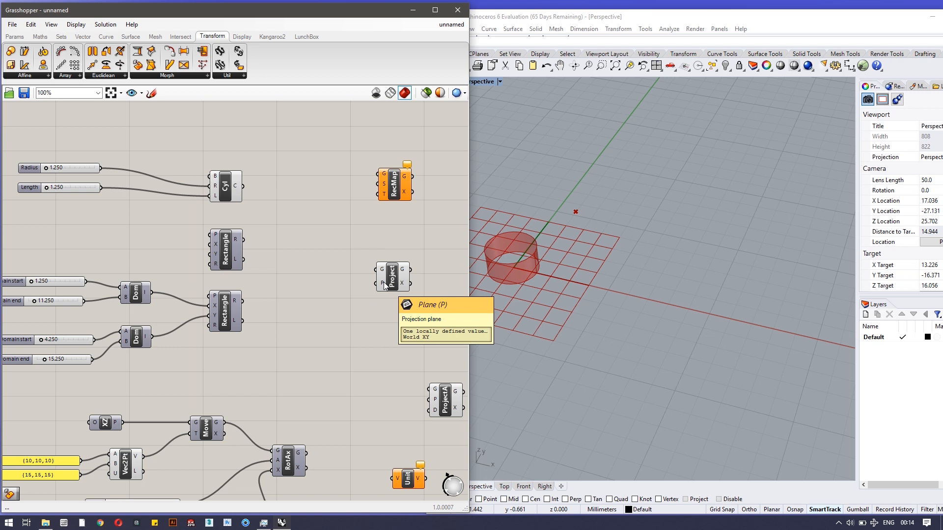
left_click_drag(392, 284, 400, 285)
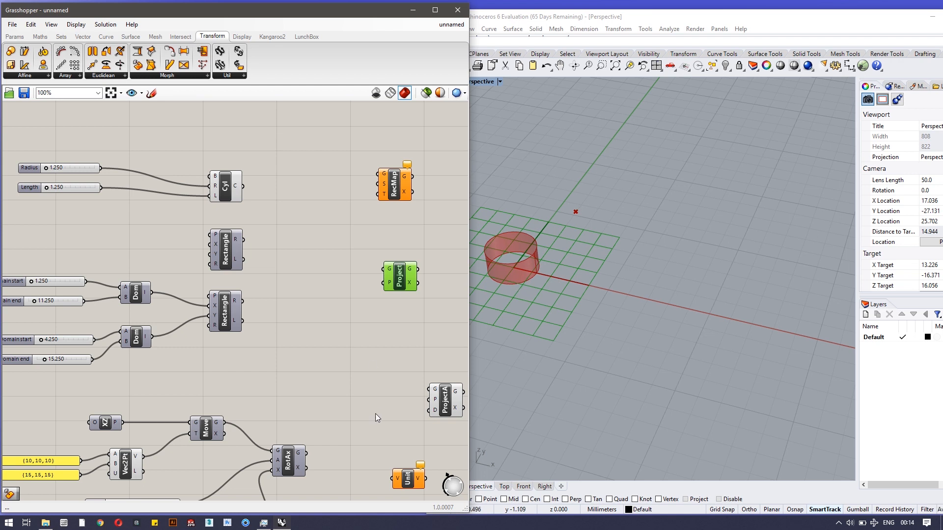
- Turn on the preview of the XZ plane component that feeds Move and view the plane at the cylinder
right_click_drag(356, 359, 360, 225)
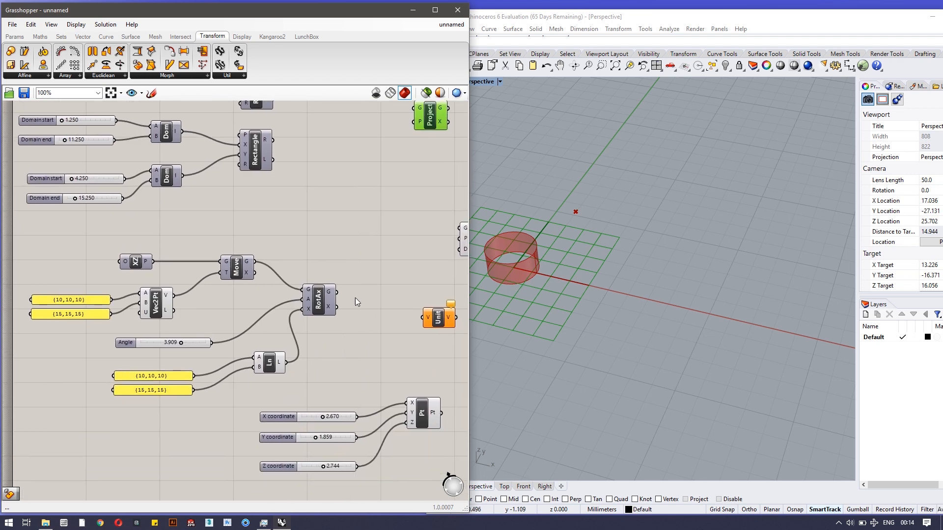
scroll(106, 325, "up", 3)
scroll(216, 326, "down", 2)
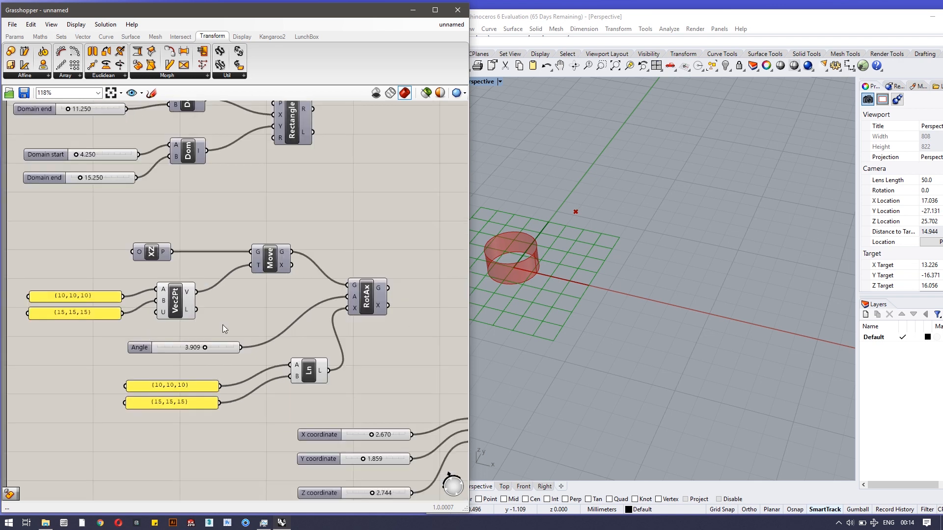
right_click_drag(344, 205, 356, 225)
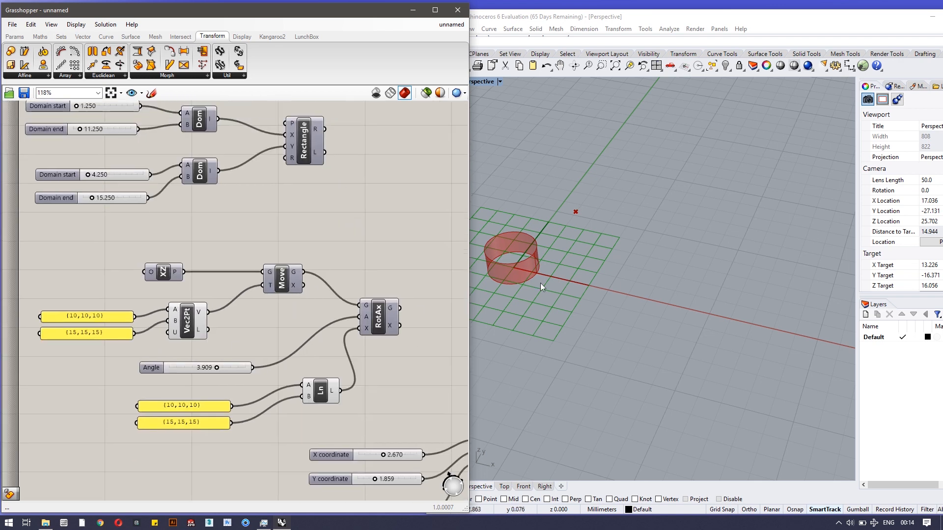
right_click(164, 267)
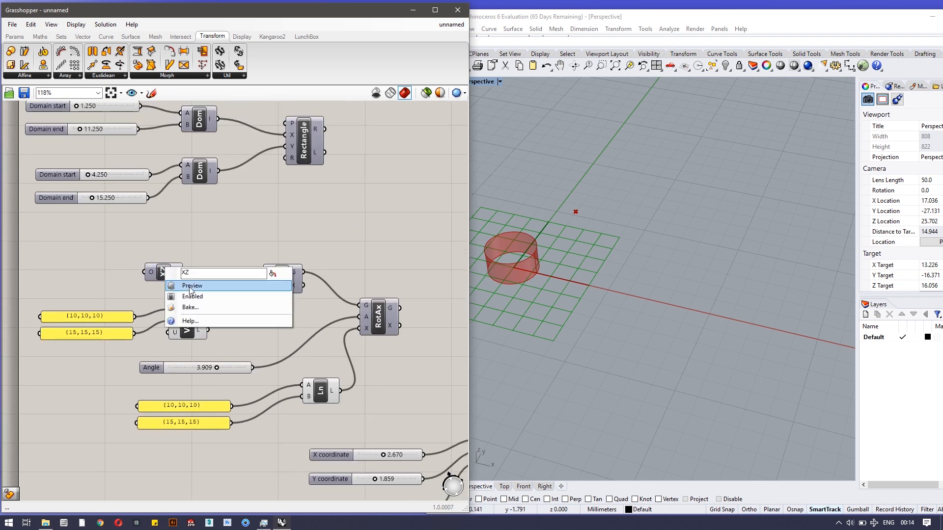
left_click(189, 285)
scroll(597, 255, "down", 2)
scroll(526, 273, "down", 3)
right_click_drag(568, 375, 541, 343)
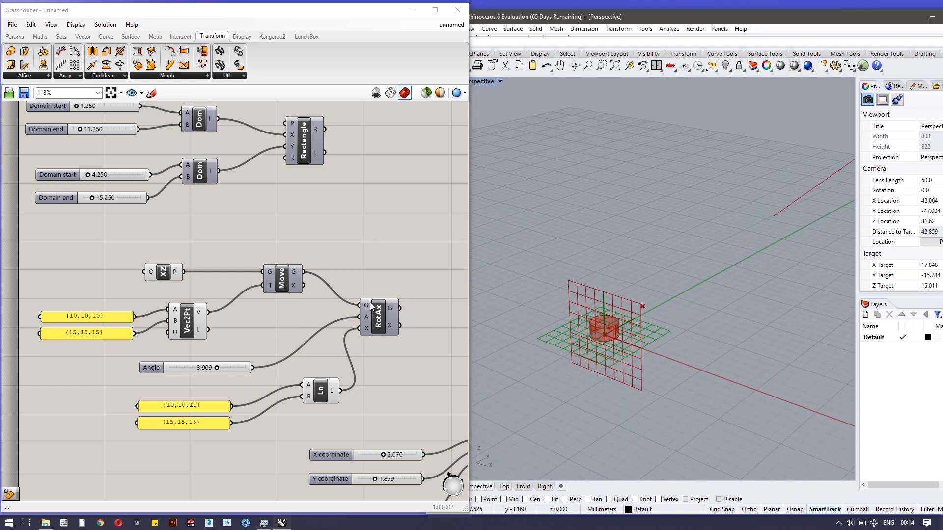
- Turn on the preview of the Move component that shifts the XZ plane
left_click(287, 280)
left_click(287, 279)
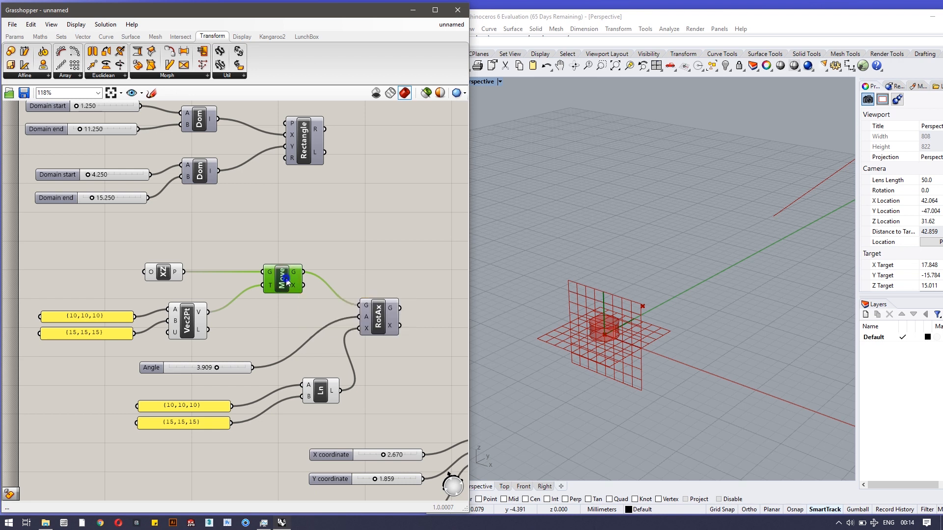
right_click(286, 279)
left_click(311, 296)
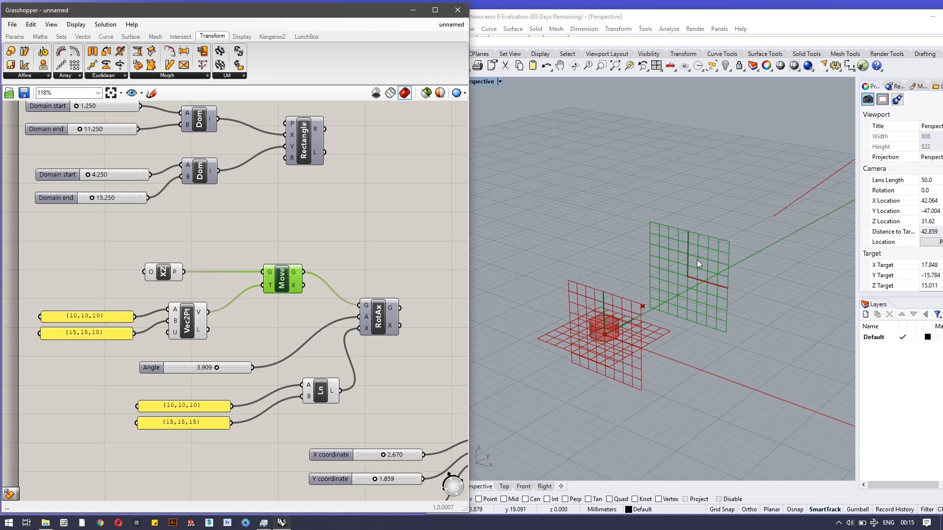
- Highlight the Vec2Pt component, then nudge the Move and RotAx components slightly down on the canvas
left_click(194, 324)
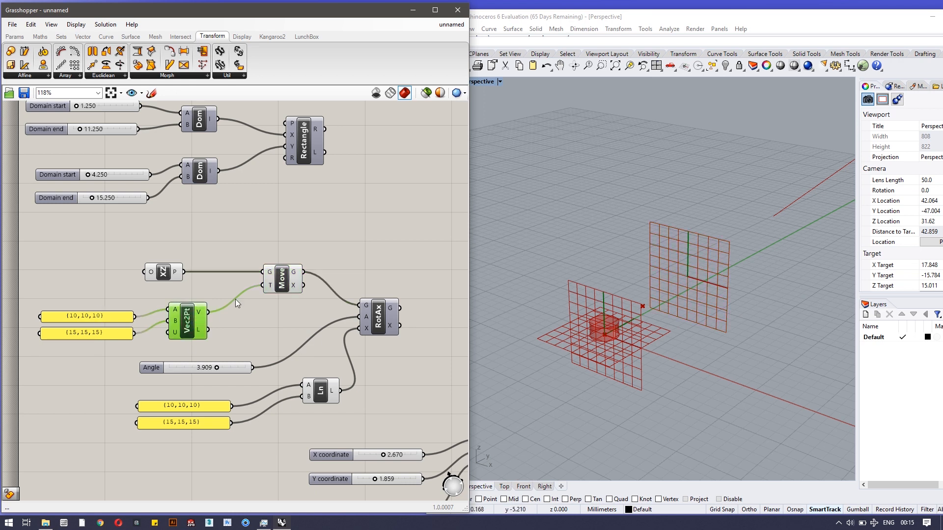
left_click_drag(286, 286, 287, 294)
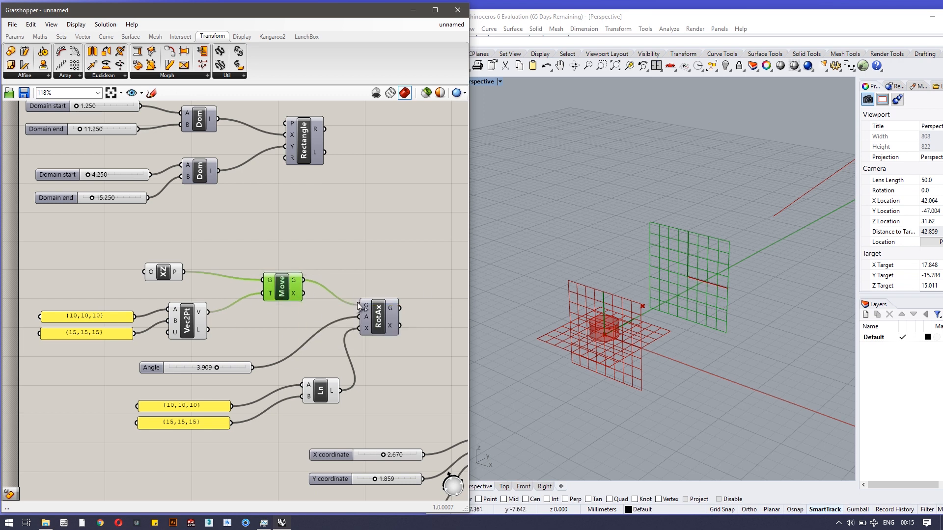
left_click_drag(378, 309, 378, 314)
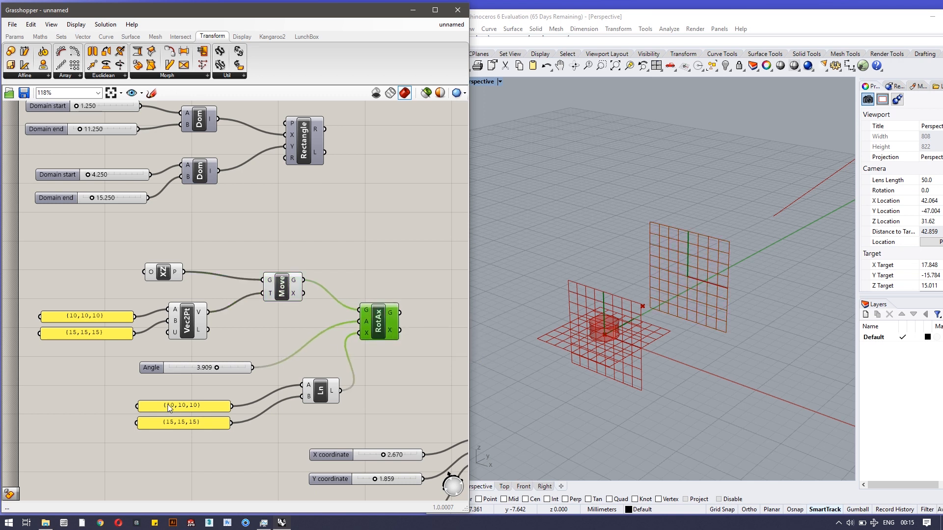
- Nudge the Line component slightly down and turn on the preview of the RotAx component
left_click_drag(332, 391, 329, 402)
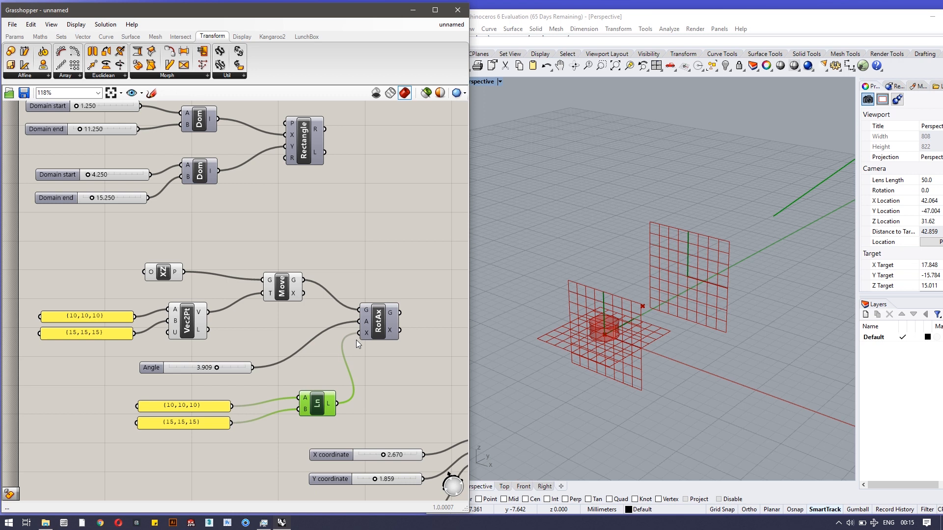
left_click(373, 320)
right_click(366, 312)
left_click(390, 332)
- View the rotated plane beside the moved one and set the Angle slider feeding RotAx to 3.585
scroll(718, 278, "up", 6)
right_click_drag(702, 319, 717, 339)
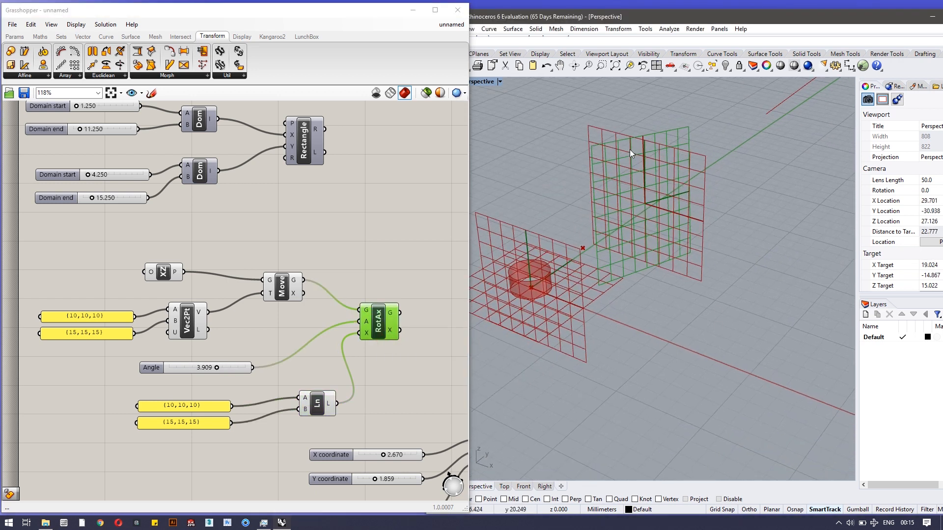
scroll(629, 150, "up", 4)
mouse_move(217, 367)
left_mouse_down()
mouse_move(175, 365)
mouse_move(214, 366)
left_mouse_up()
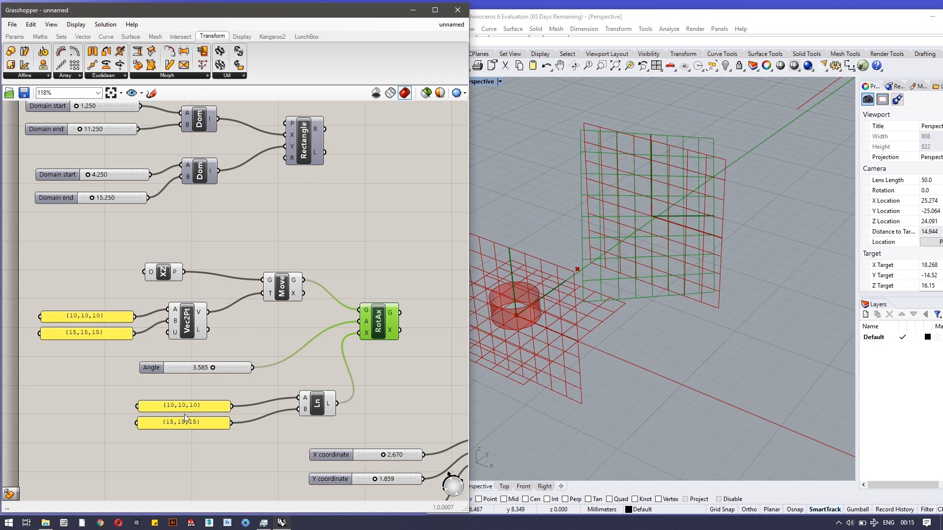
- Turn off the previews of the Move component and the XZ plane component
left_click(281, 290)
right_click(280, 290)
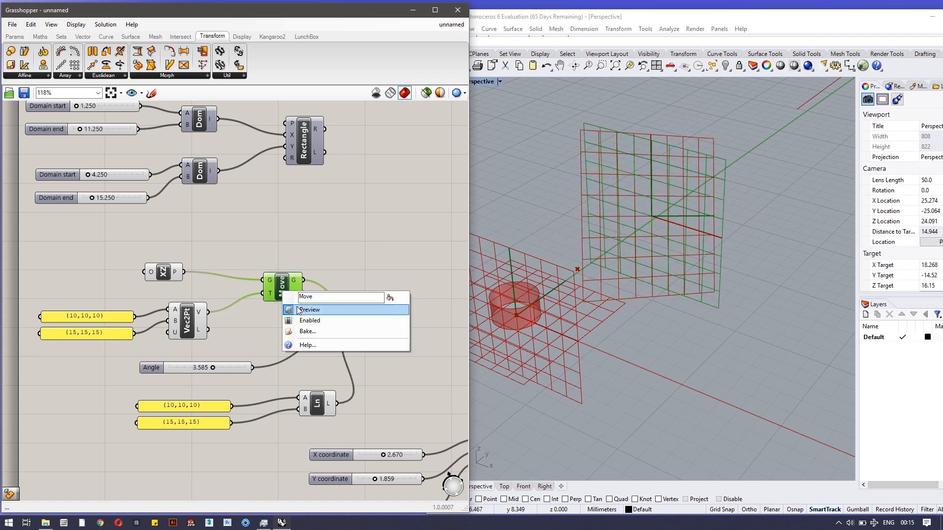
left_click(295, 308)
right_click(167, 274)
left_click(181, 293)
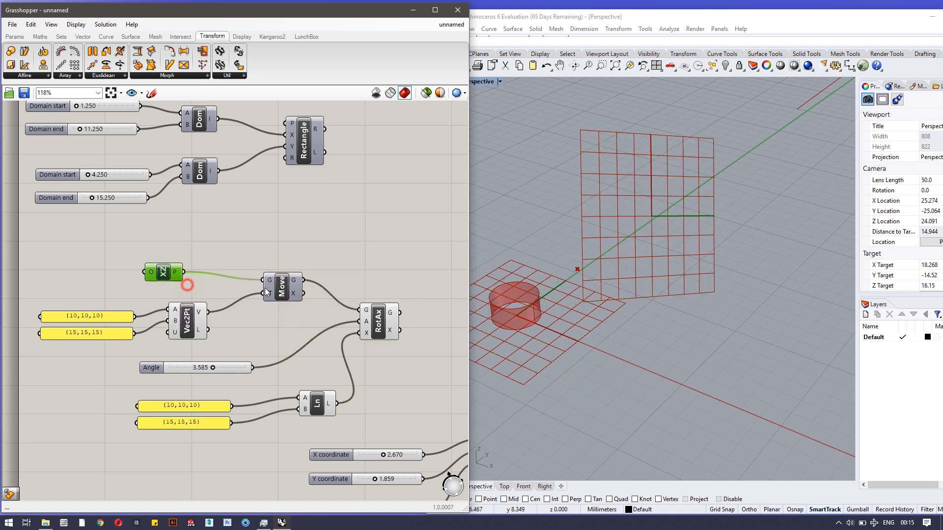
- Set the Angle slider feeding RotAx to its maximum of 6.283
scroll(588, 254, "down", 3)
right_click_drag(631, 334, 646, 298)
left_click(559, 66)
left_click_drag(564, 330, 747, 168)
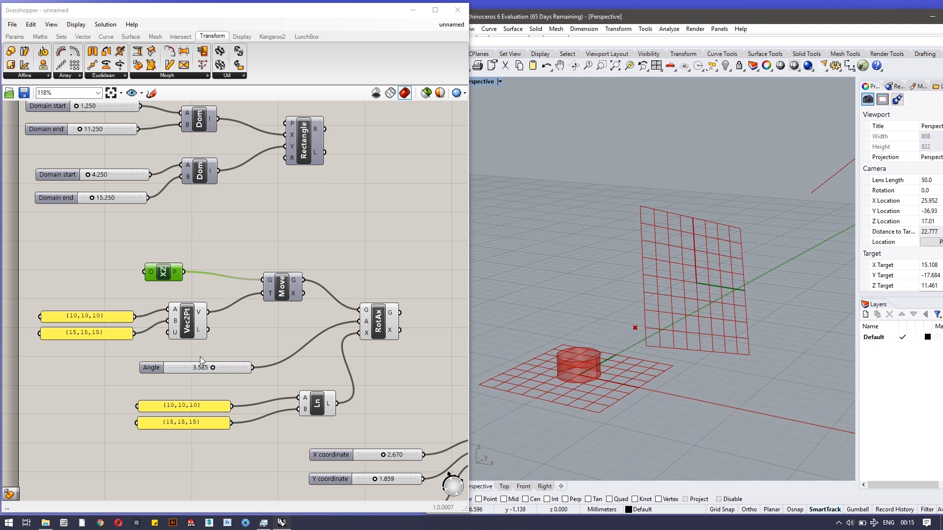
left_click_drag(212, 368, 254, 364)
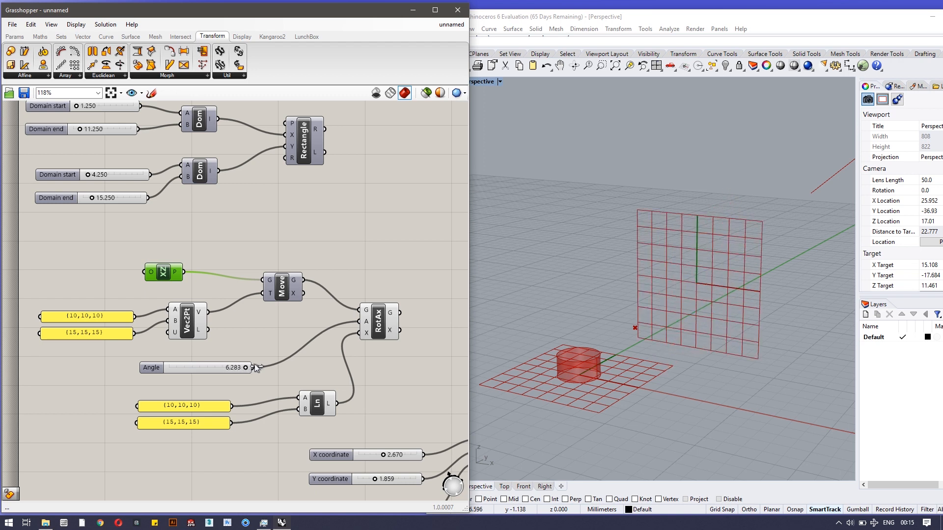
- Connect the cylinder to the geometry input of Project and the rotated plane from RotAx to its plane input
scroll(732, 373, "up", 2)
scroll(185, 238, "down", 5)
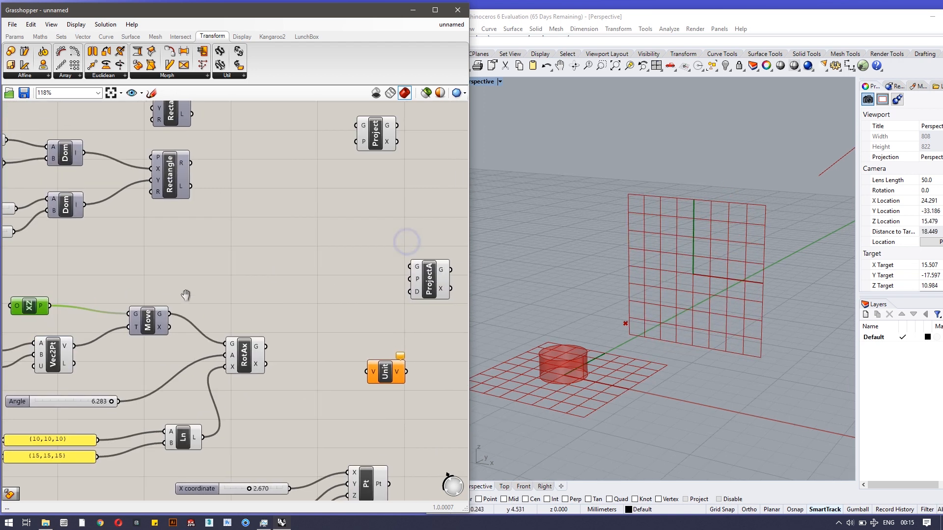
scroll(270, 272, "up", 1)
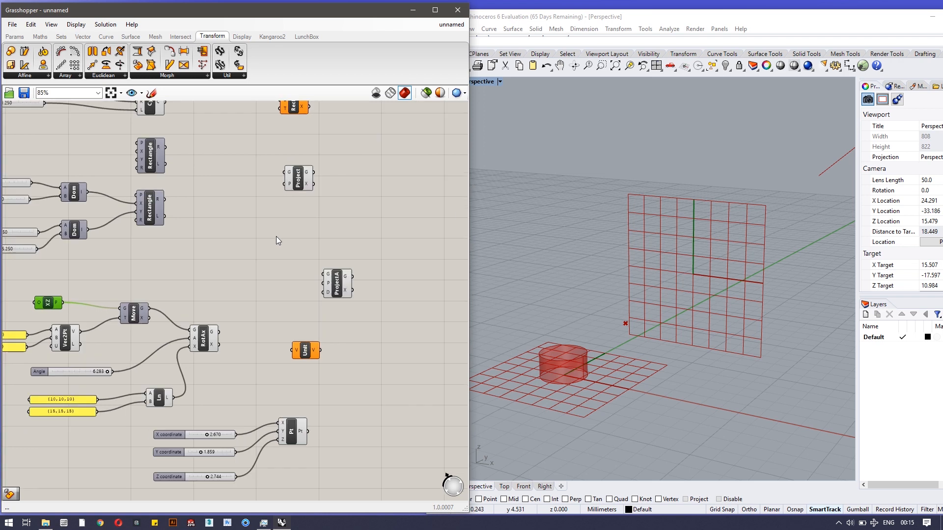
scroll(335, 288, "up", 1)
left_click_drag(342, 274, 348, 288)
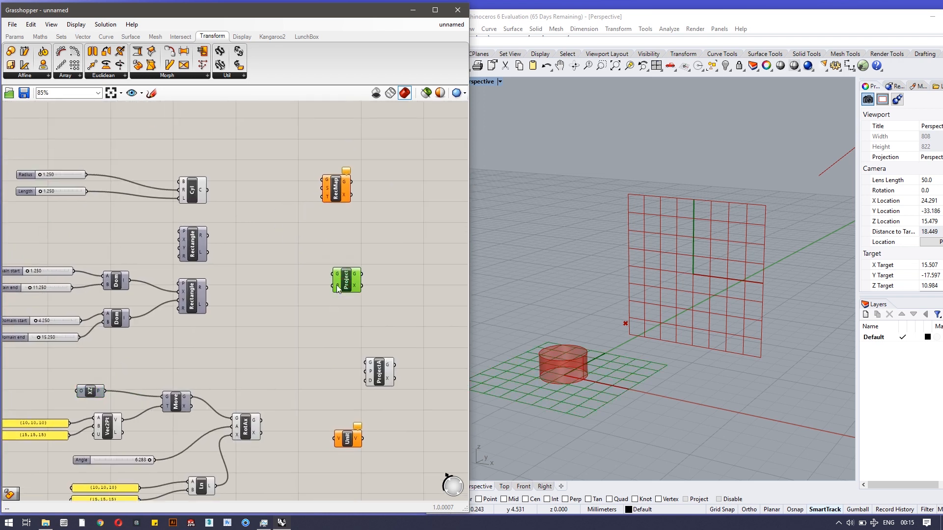
left_click_drag(207, 191, 327, 277)
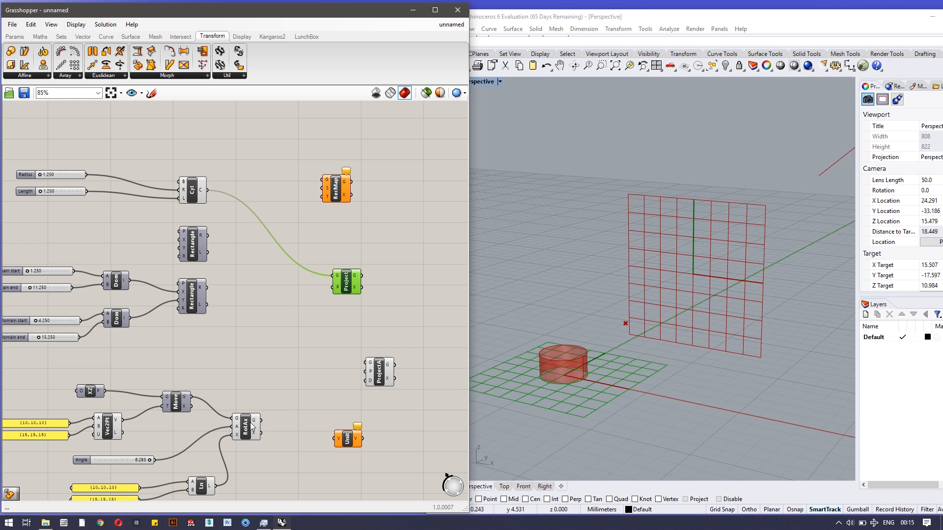
left_click_drag(261, 420, 338, 287)
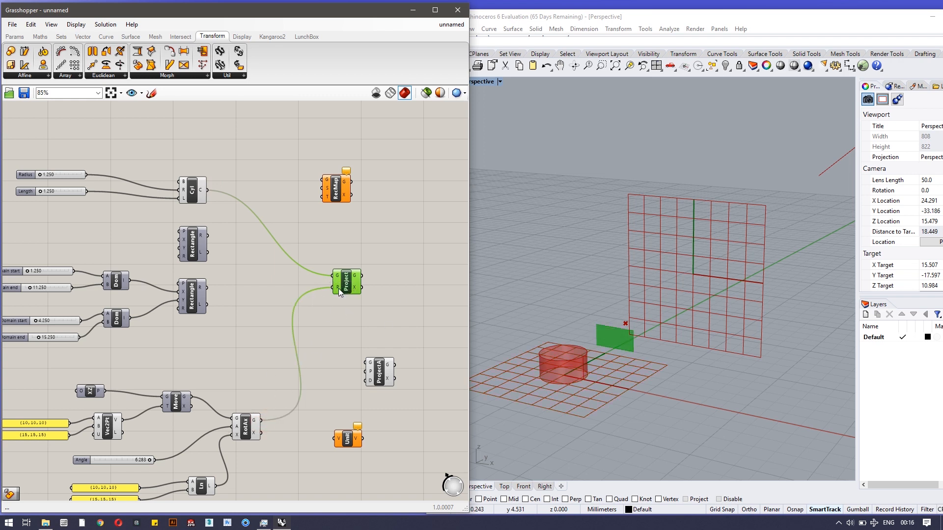
- Examine the projected cylinder relative to the upright plane and the original cylinder from several viewing angles
scroll(620, 340, "up", 4)
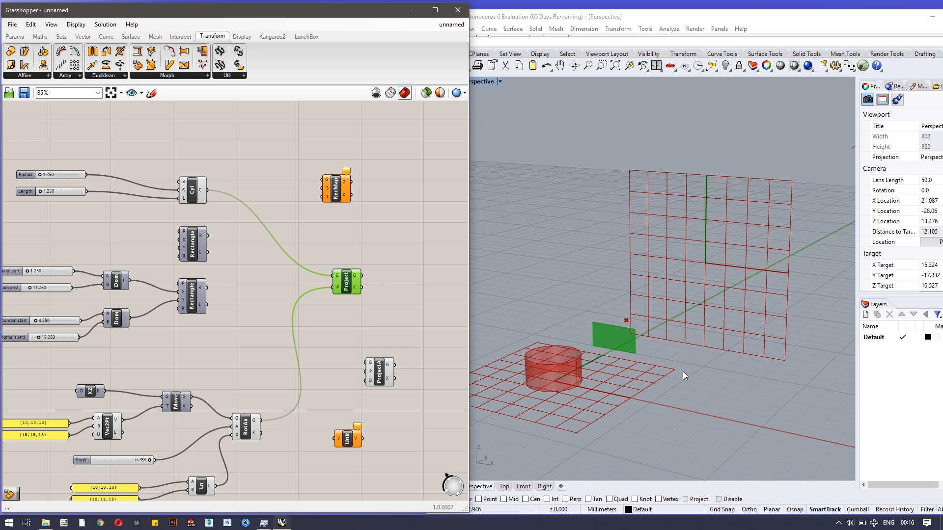
scroll(750, 417, "down", 12)
right_click_drag(755, 434, 614, 341)
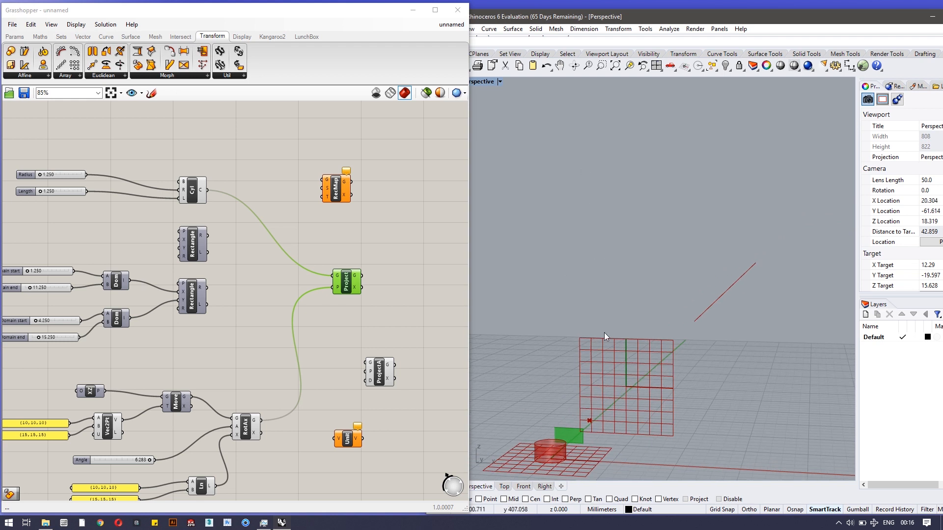
right_click_drag(612, 432, 628, 424)
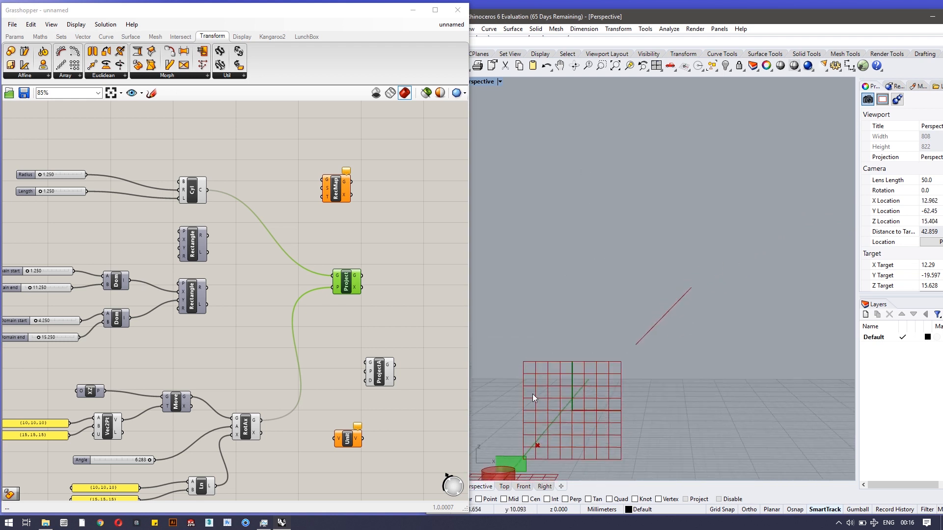
left_click(559, 65)
left_click_drag(581, 354, 630, 226)
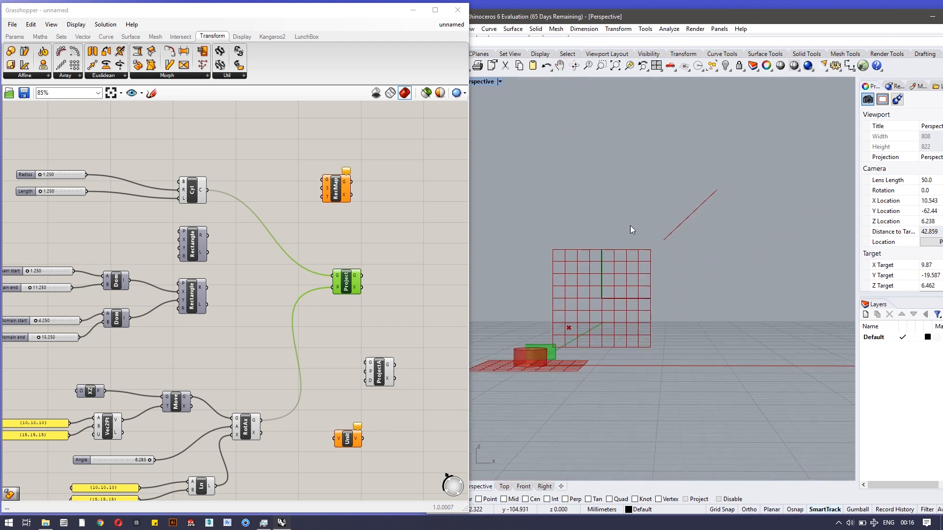
right_click_drag(589, 395, 556, 407)
scroll(749, 283, "up", 4)
scroll(747, 283, "up", 2)
- Vary the plane's rotation angle through 5.387 and 3.091 to 4.379 and observe how the projected cylinder changes
left_click_drag(149, 458, 141, 459)
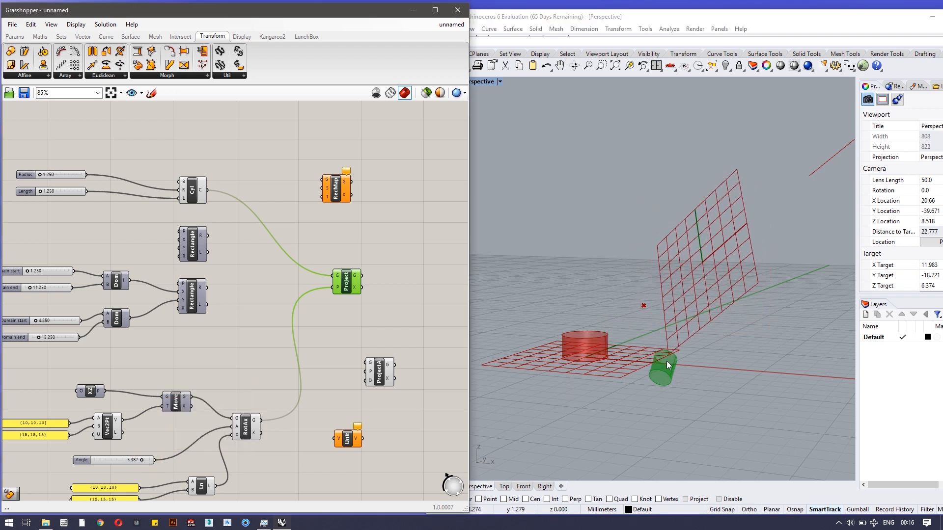
left_click_drag(140, 460, 120, 461)
right_click_drag(517, 410, 550, 378)
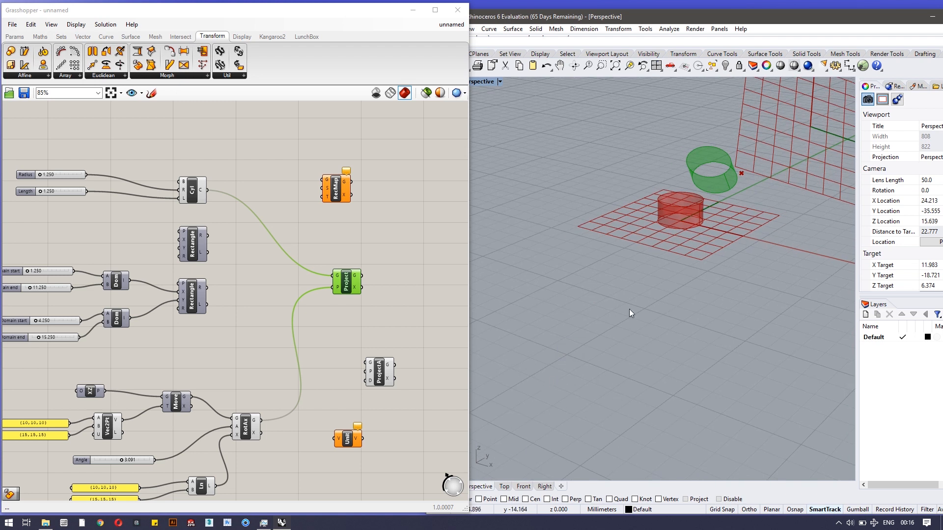
left_click(561, 69)
left_click_drag(642, 217, 573, 310)
left_click_drag(121, 460, 132, 462)
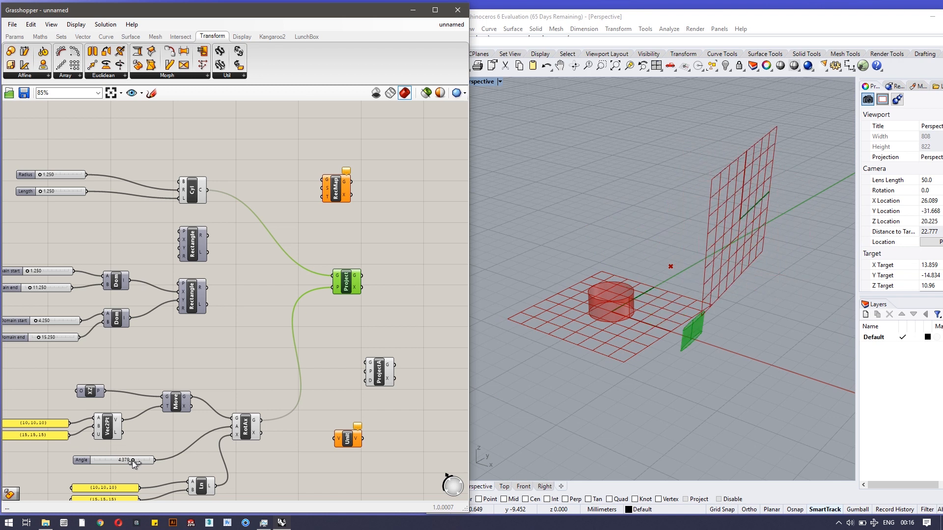
- Disable the Project component and disconnect the cylinder and the rotated plane from its inputs
right_click(349, 283)
left_click(380, 310)
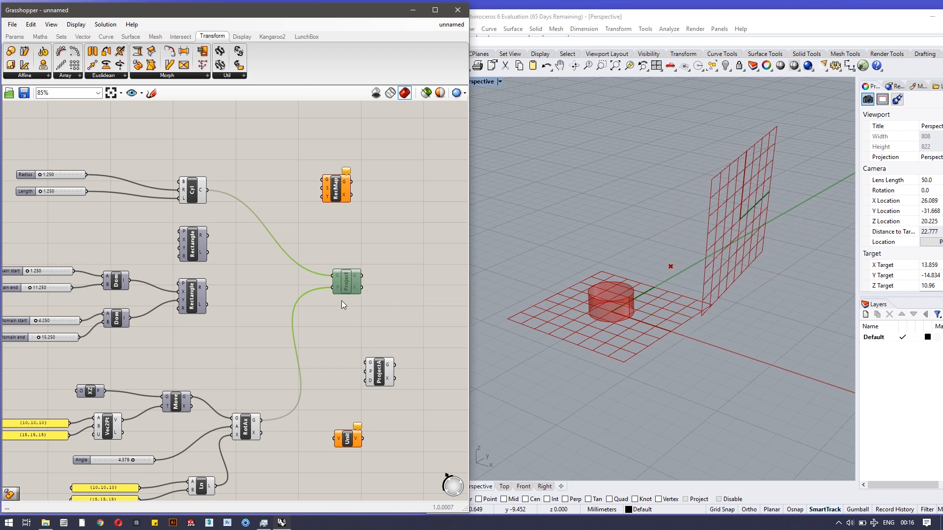
left_click_drag(331, 287, 268, 420)
left_click_drag(333, 276, 207, 190)
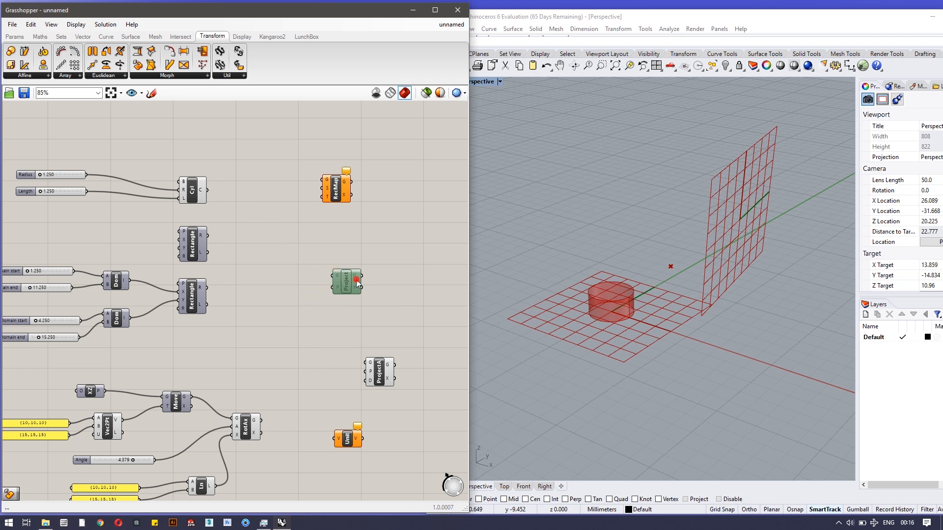
- Move the disabled Project component beside RecMap, bring ProjectA into the working area and shift the Unit Vector component aside
left_click_drag(354, 284, 392, 199)
left_click_drag(375, 363, 347, 326)
left_click(406, 347)
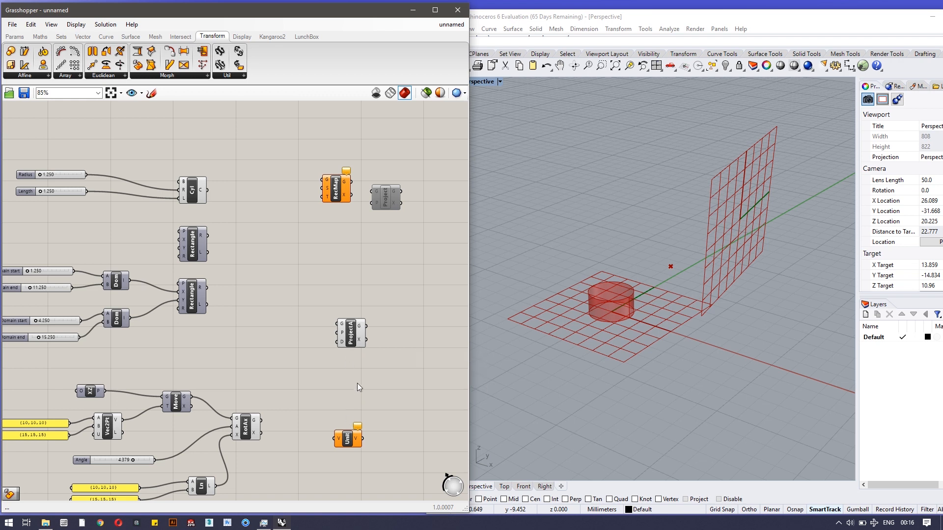
right_click_drag(347, 382, 373, 311)
left_click_drag(370, 371, 414, 357)
left_click(382, 208)
- Connect the cylinder to ProjectA's geometry input and the rotated plane from RotAx to its plane input
right_click_drag(422, 202, 418, 261)
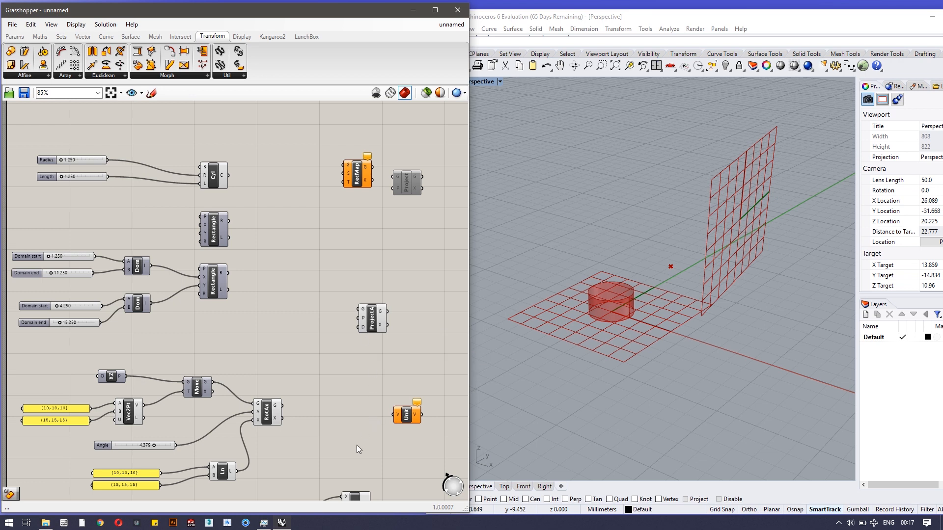
left_click_drag(230, 174, 354, 310)
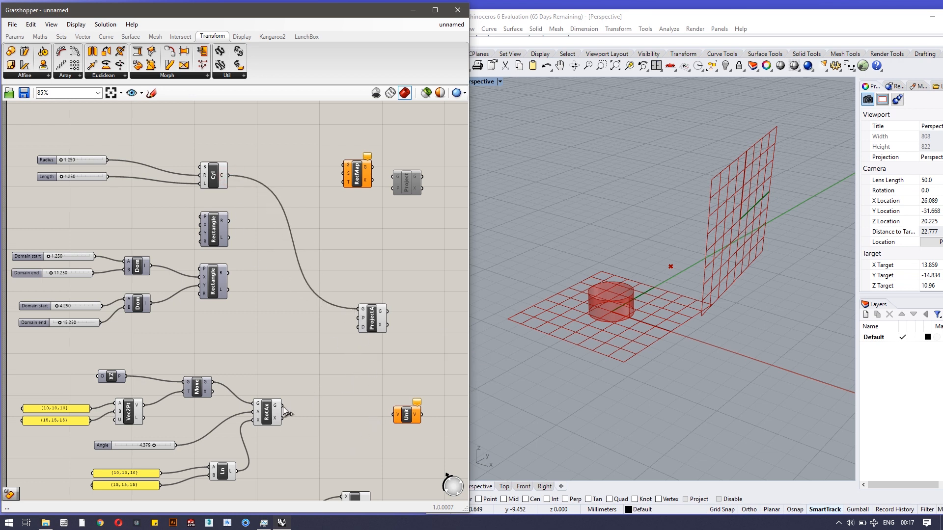
left_click_drag(283, 406, 360, 318)
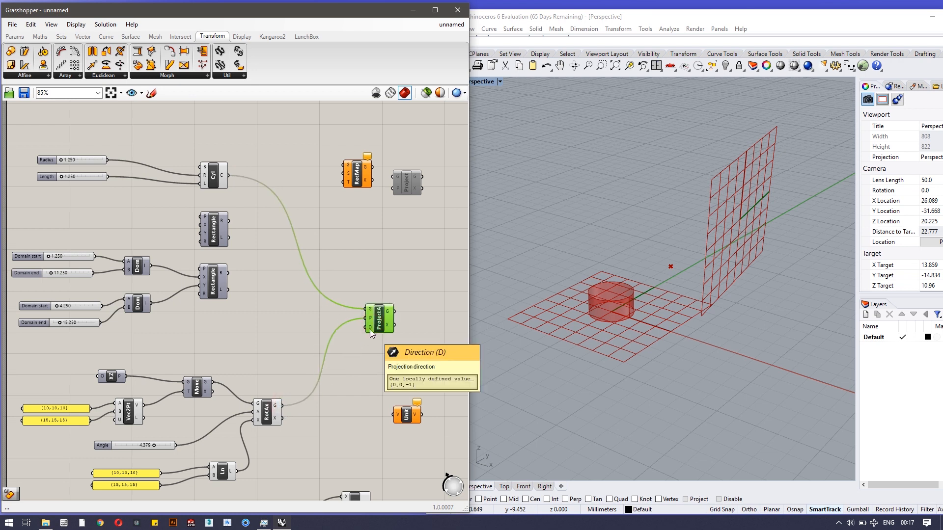
- Rearrange the point component, its coordinate sliders and Unit Vector, then wire the point through Unit Vector into ProjectA's direction input
right_click_drag(334, 420, 353, 293)
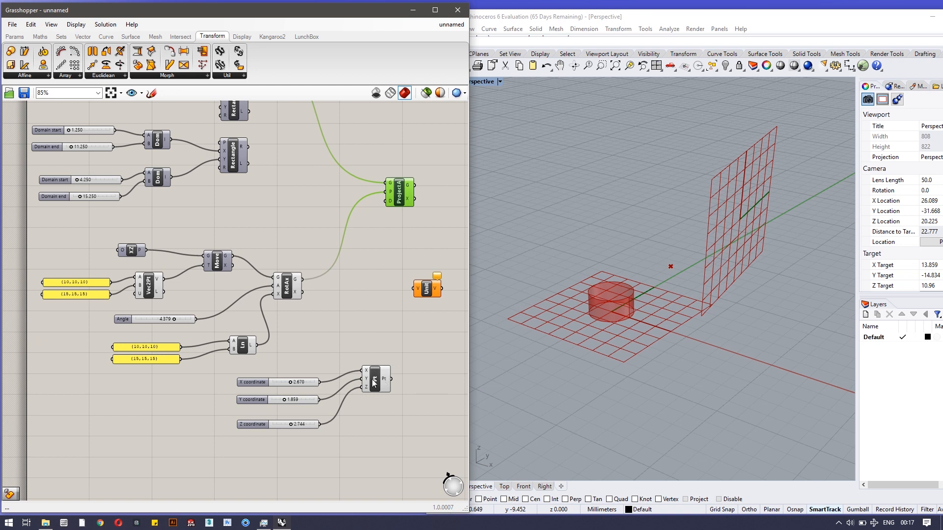
left_click_drag(372, 382, 367, 343)
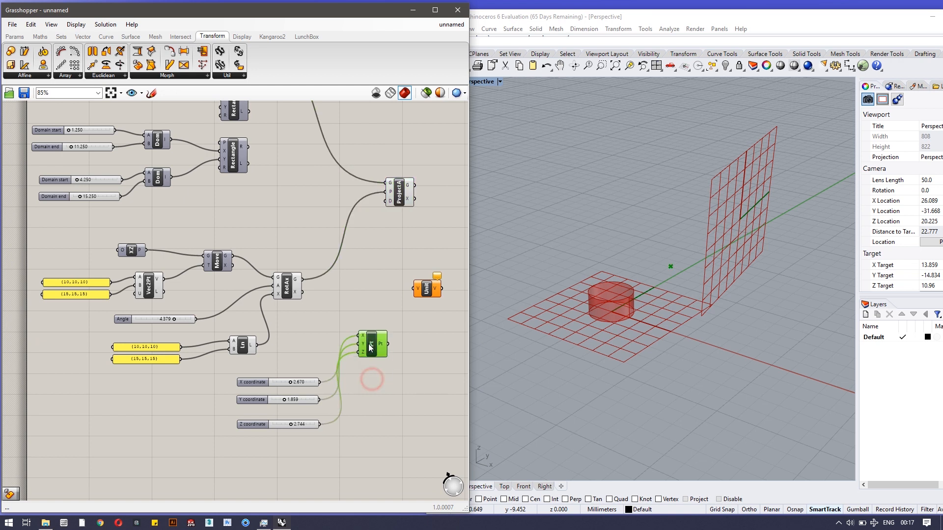
left_click(252, 376)
left_click_drag(254, 382, 245, 425)
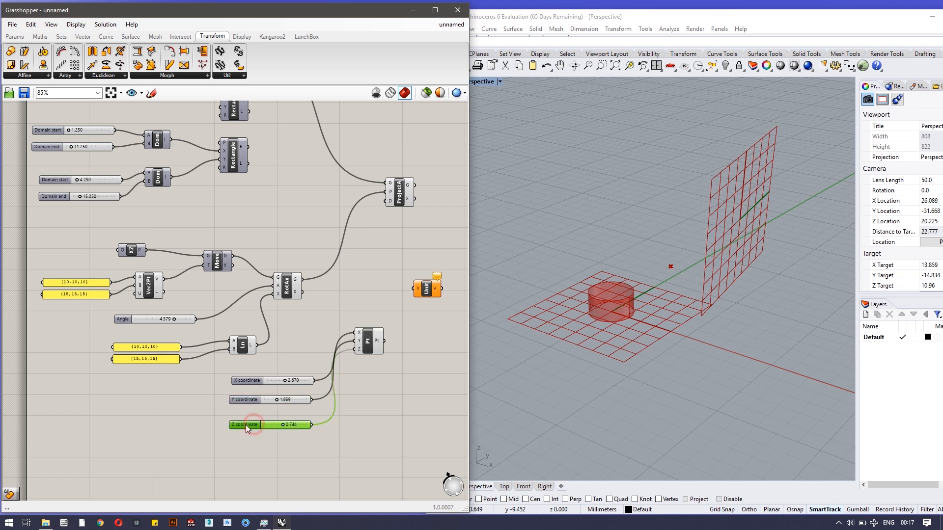
left_click_drag(439, 286, 428, 286)
left_click_drag(373, 341, 386, 201)
left_click(417, 290)
- Examine the cylinder projected along the direction onto the rotated plane from several sides
right_click_drag(698, 314, 720, 300)
scroll(602, 385, "up", 4)
scroll(603, 385, "down", 8)
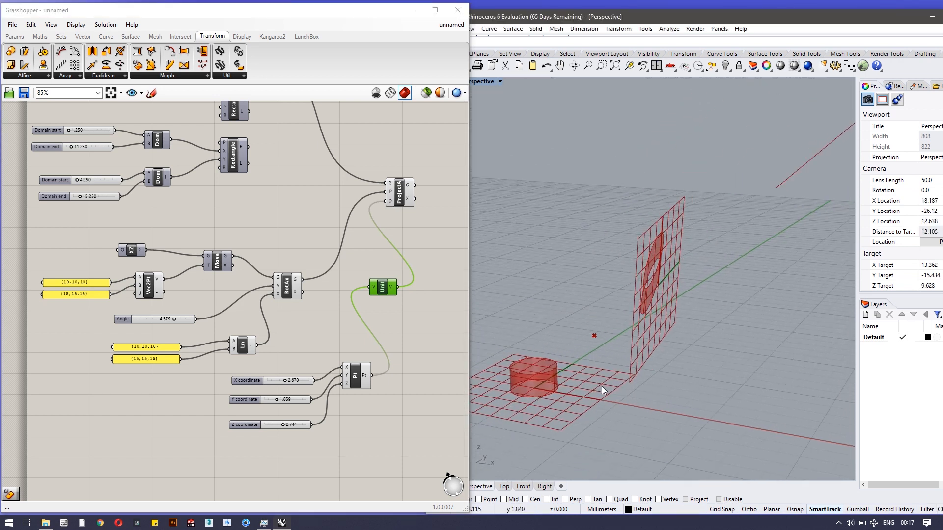
right_click_drag(552, 428, 620, 408)
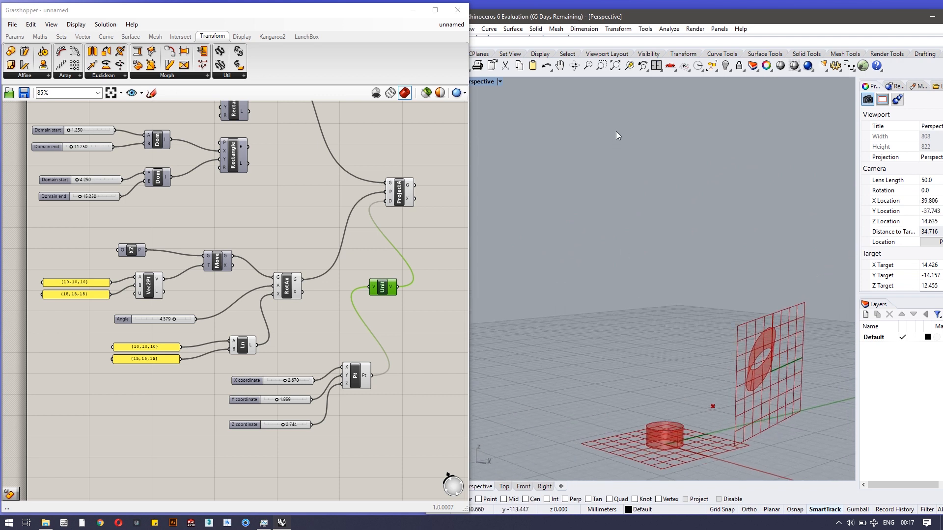
scroll(652, 349, "down", 14)
right_click_drag(652, 348, 490, 358)
scroll(507, 354, "up", 10)
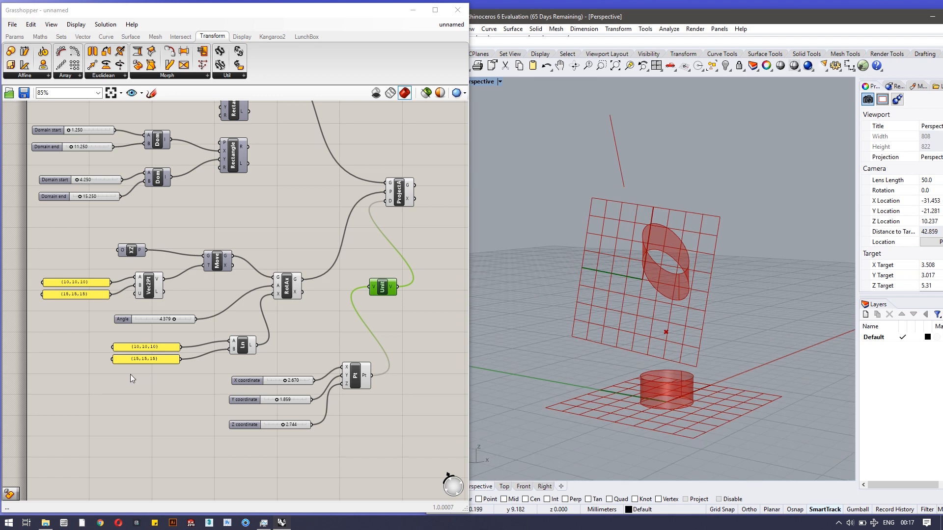
- Set the plane's rotation angle to 4.715 and the direction point's X coordinate to 2.818
left_click(173, 319)
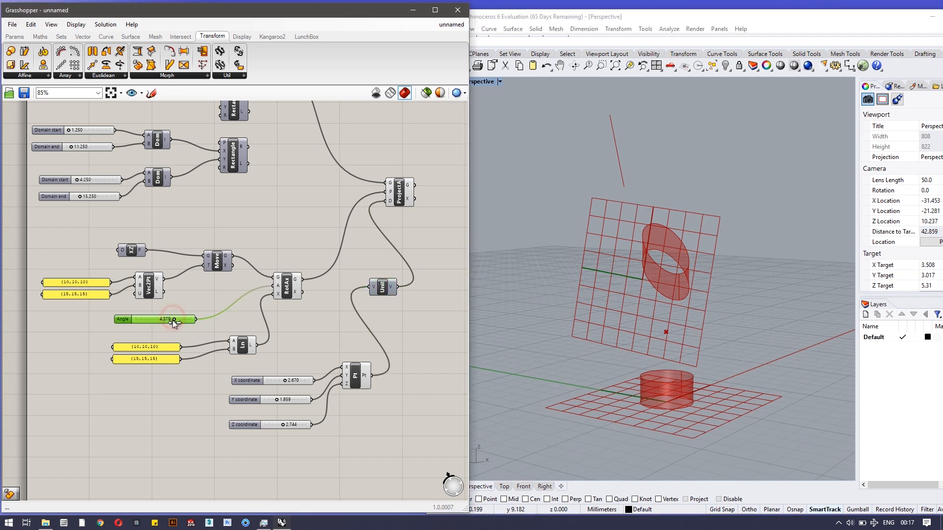
mouse_move(173, 320)
left_mouse_down()
mouse_move(163, 322)
mouse_move(176, 322)
left_mouse_up()
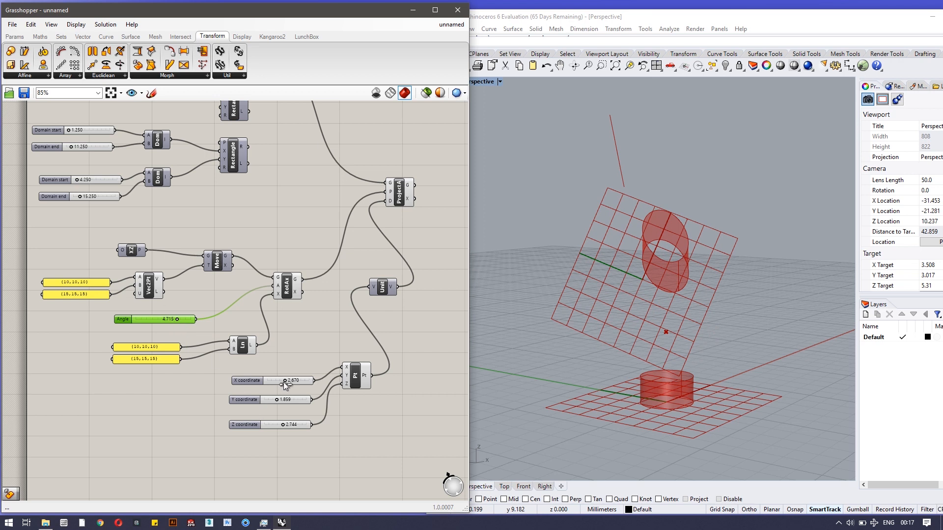
mouse_move(282, 382)
left_mouse_down()
mouse_move(273, 381)
mouse_move(286, 381)
left_mouse_up()
- Nudge the point component down and set the direction point's coordinates to X 3.927, Y 2.991 and Z 3.779
right_click_drag(589, 437, 575, 391)
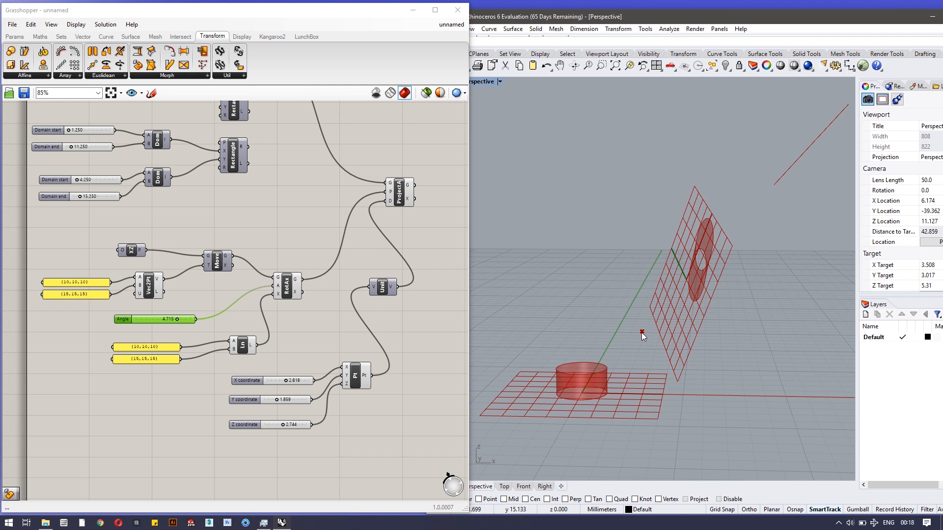
left_click_drag(359, 375, 360, 380)
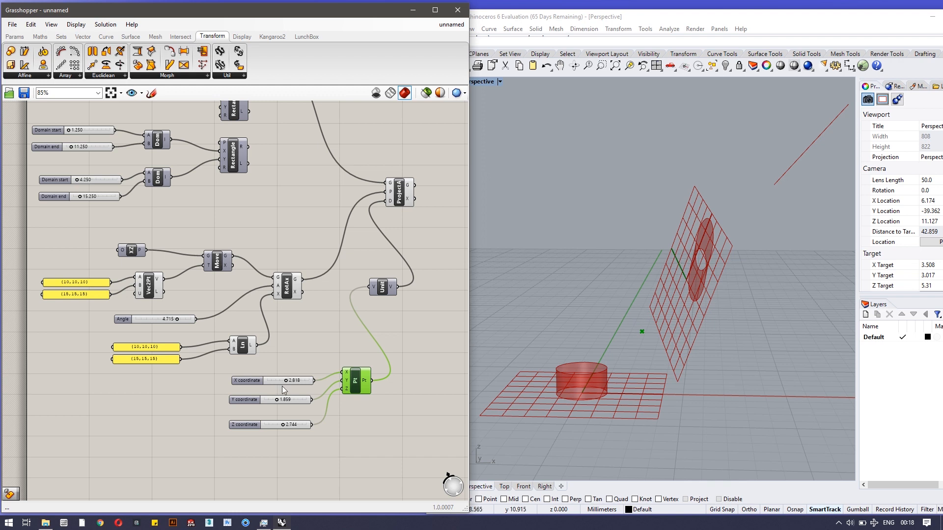
left_click_drag(284, 381, 290, 425)
left_click(34, 76)
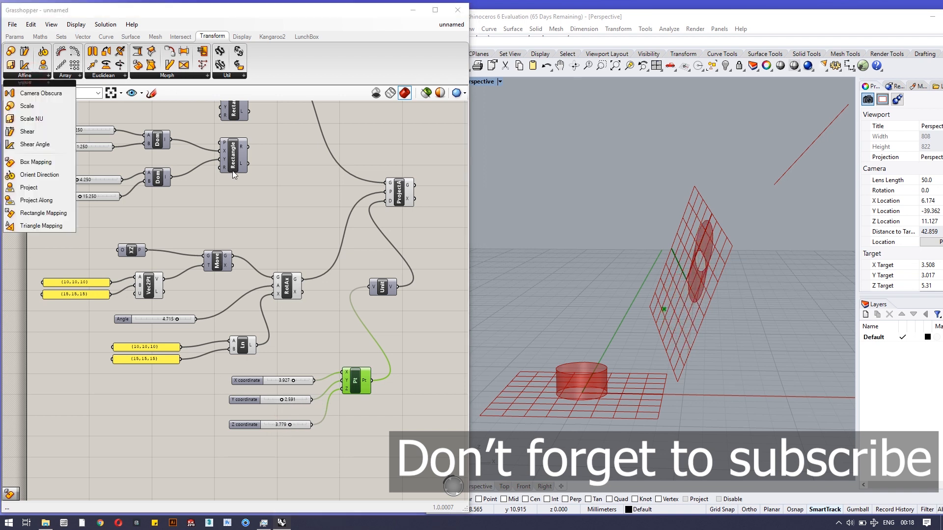
left_click(295, 262)
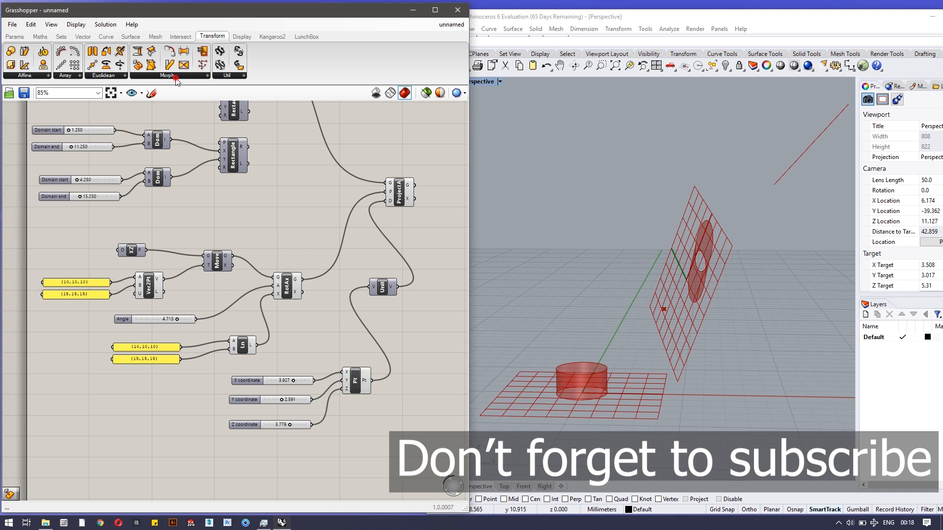